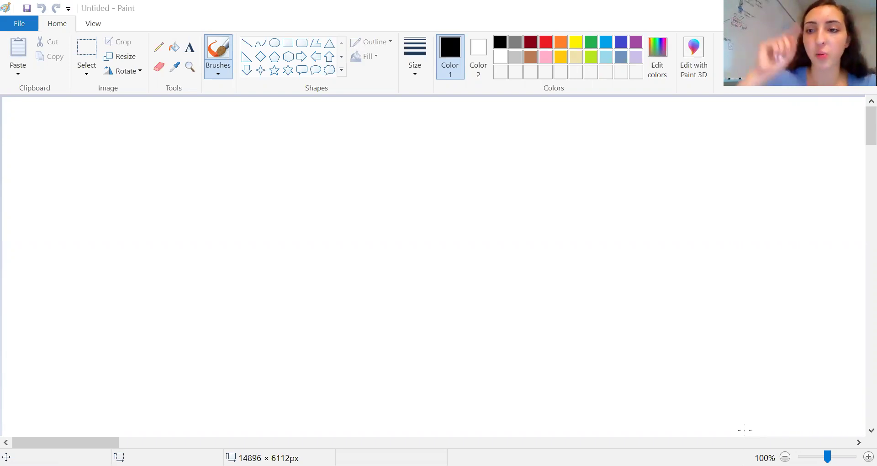
- Draw a black cycle circle with a hooked end and a red arrow to its top
left_click(505, 43)
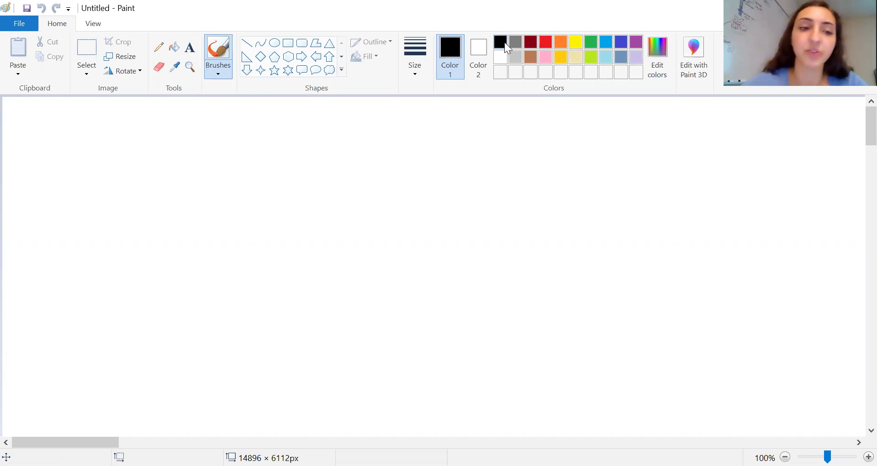
mouse_move(187, 118)
left_mouse_down()
mouse_move(270, 218)
mouse_move(148, 333)
mouse_move(114, 199)
mouse_move(109, 205)
left_mouse_up()
left_click(549, 39)
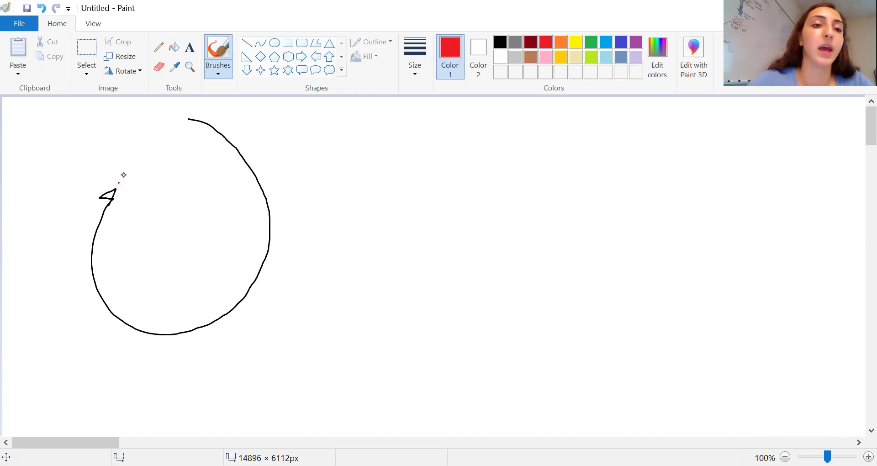
left_click_drag(118, 182, 174, 124)
- Letter the red heading MITOSIS beside the circle
mouse_move(18, 147)
left_mouse_down()
mouse_move(30, 132)
mouse_move(46, 145)
left_mouse_up()
left_click_drag(62, 114, 56, 141)
mouse_move(66, 115)
left_mouse_down()
mouse_move(96, 106)
mouse_move(77, 136)
left_mouse_up()
left_click_drag(95, 111, 104, 113)
left_click_drag(126, 101, 118, 139)
left_click_drag(142, 120, 140, 137)
left_click_drag(161, 102, 152, 131)
- Write the green heading INTERPHASE to the right of the circle
left_click(579, 55)
left_click(591, 37)
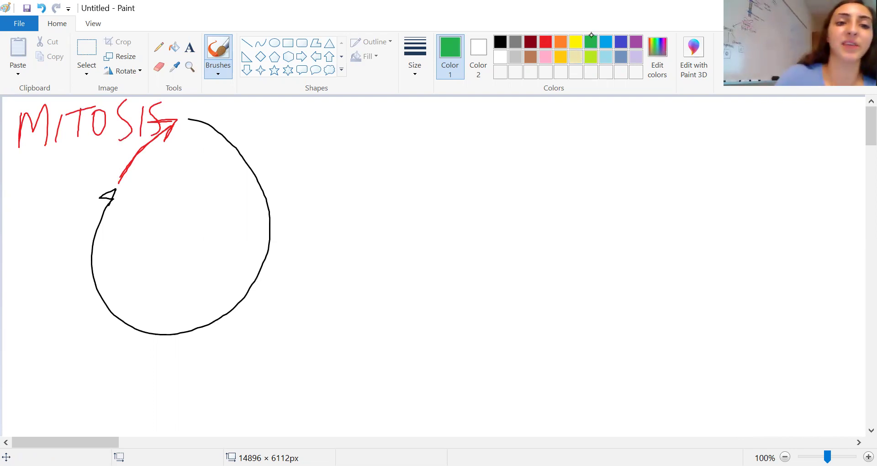
mouse_move(230, 107)
left_mouse_down()
mouse_move(263, 106)
mouse_move(249, 133)
left_mouse_up()
left_click_drag(241, 135, 305, 102)
mouse_move(297, 106)
left_mouse_down()
mouse_move(297, 128)
mouse_move(327, 129)
mouse_move(328, 113)
left_mouse_up()
mouse_move(299, 111)
left_mouse_down()
mouse_move(325, 103)
mouse_move(357, 129)
left_mouse_up()
mouse_move(356, 105)
left_mouse_down()
mouse_move(360, 124)
mouse_move(356, 111)
mouse_move(371, 128)
mouse_move(393, 112)
left_mouse_up()
mouse_move(386, 106)
left_mouse_down()
mouse_move(387, 124)
mouse_move(411, 128)
mouse_move(419, 119)
mouse_move(416, 133)
mouse_move(450, 132)
left_mouse_up()
mouse_move(435, 121)
left_mouse_down()
mouse_move(449, 120)
mouse_move(437, 118)
left_mouse_up()
- Draw green dividing lines splitting the circle into three sections
left_click_drag(192, 127, 188, 214)
mouse_move(120, 192)
left_mouse_down()
mouse_move(156, 207)
mouse_move(174, 245)
left_mouse_up()
left_click_drag(143, 294, 133, 316)
left_click_drag(194, 212, 248, 259)
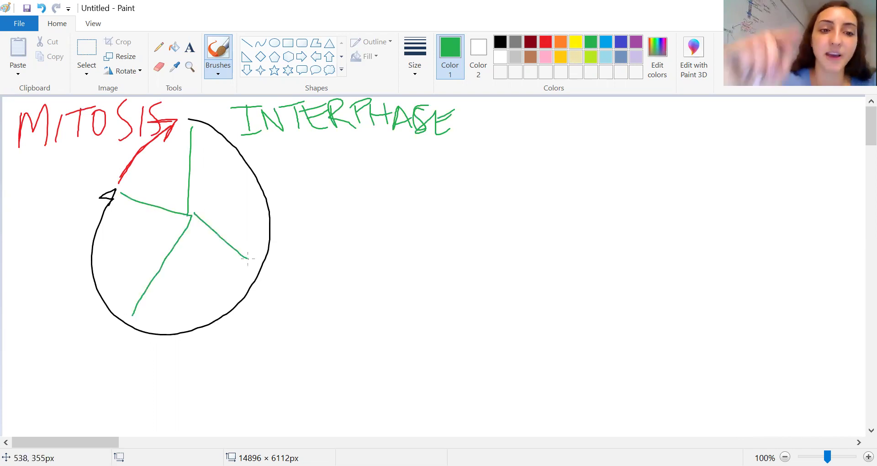
- Label the circle's three sections G1, S and G2 in black
left_click(499, 42)
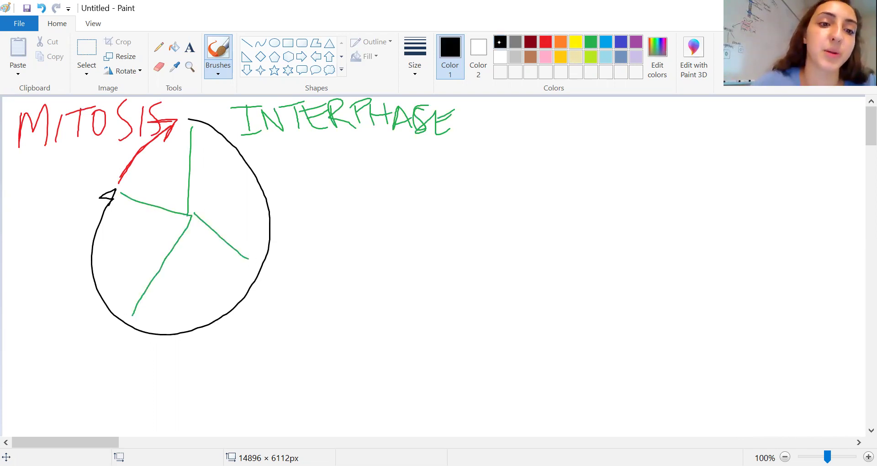
left_click_drag(216, 169, 226, 212)
mouse_move(196, 254)
left_mouse_down()
mouse_move(188, 294)
mouse_move(169, 287)
left_mouse_up()
mouse_move(130, 224)
left_mouse_down()
mouse_move(107, 254)
mouse_move(155, 249)
left_mouse_up()
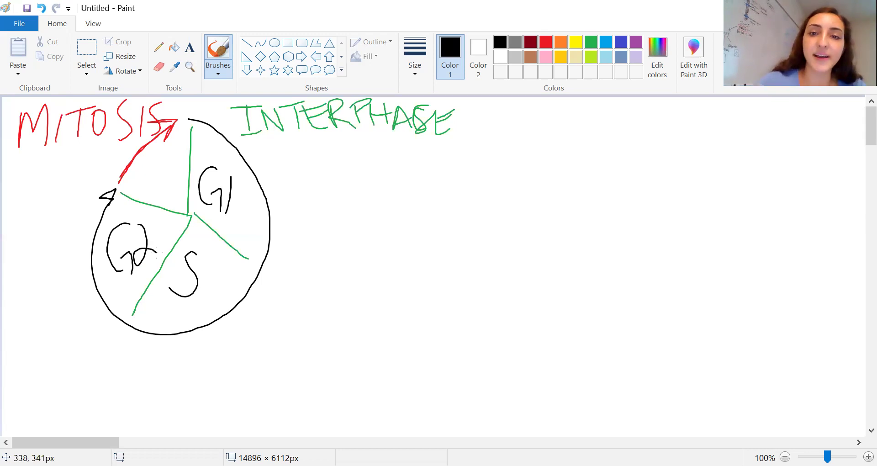
- Draw red zoom lines from the circle to a large red cell outline beside it
left_click(550, 43)
left_click_drag(254, 266, 338, 236)
left_click_drag(121, 327, 266, 402)
mouse_move(423, 155)
left_mouse_down()
mouse_move(323, 425)
mouse_move(338, 439)
mouse_move(744, 358)
mouse_move(569, 131)
left_mouse_up()
left_click_drag(499, 134, 396, 162)
- Draw a dark-red twisted chromosome-like double strand inside the large red cell
left_click(530, 42)
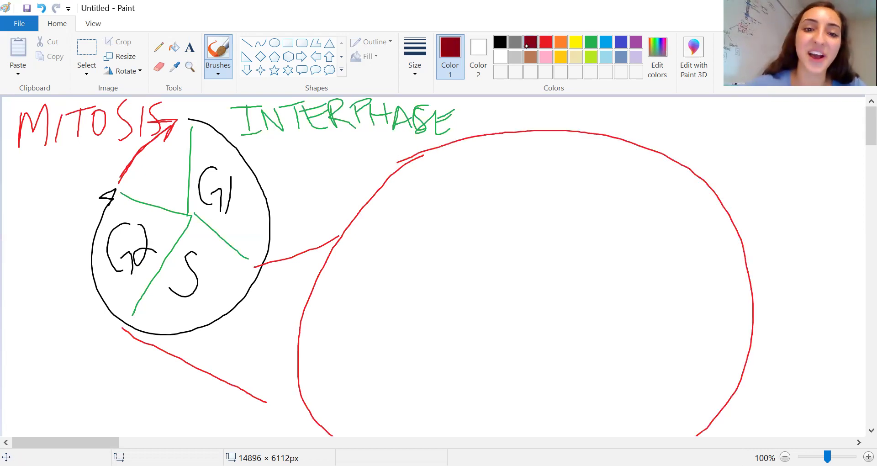
mouse_move(400, 173)
left_mouse_down()
mouse_move(413, 340)
mouse_move(393, 415)
mouse_move(371, 289)
mouse_move(359, 403)
left_mouse_up()
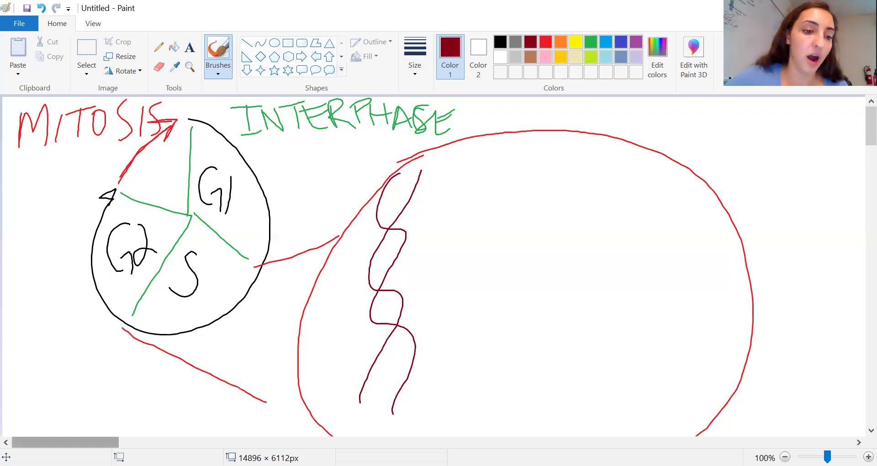
scroll(377, 271, "right", 5)
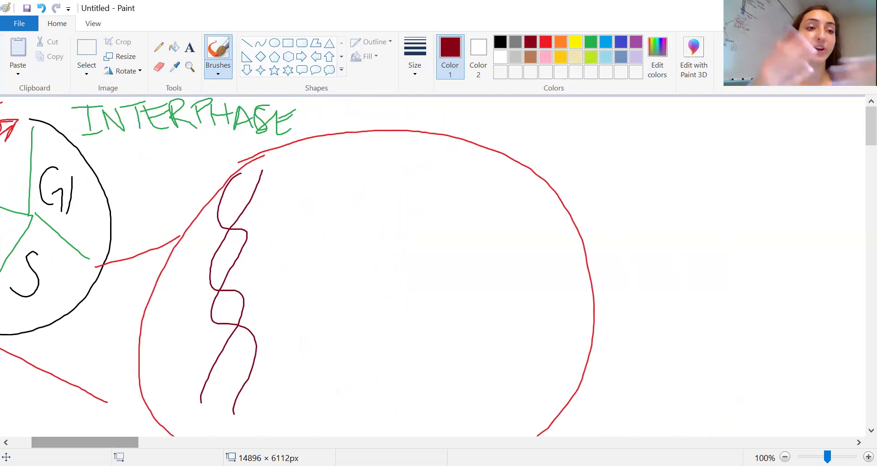
- Draw a small red phosphate circle and a red sugar pentagon
left_click(555, 38)
left_click(545, 40)
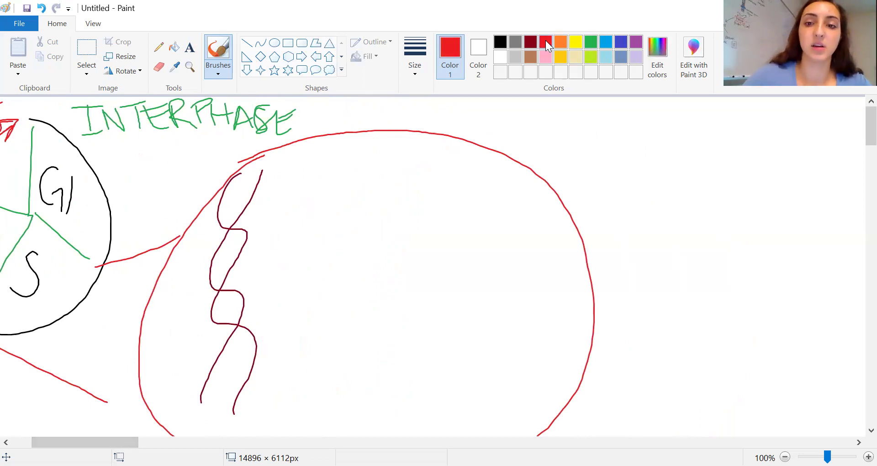
mouse_move(566, 128)
left_mouse_down()
mouse_move(568, 109)
mouse_move(597, 123)
left_mouse_up()
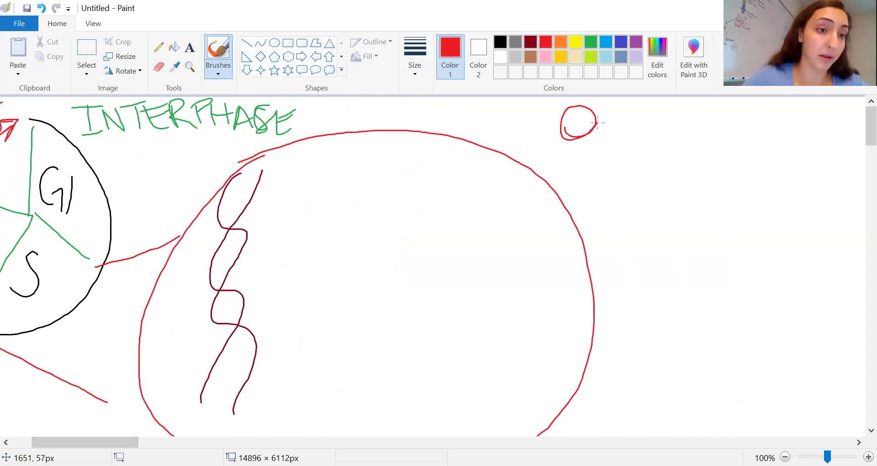
mouse_move(598, 122)
left_mouse_down()
mouse_move(612, 158)
mouse_move(649, 130)
left_mouse_up()
left_click_drag(655, 128, 680, 146)
mouse_move(622, 164)
left_mouse_down()
mouse_move(646, 192)
mouse_move(685, 155)
mouse_move(681, 108)
mouse_move(713, 128)
mouse_move(686, 134)
left_mouse_up()
- Label the shapes with yellow P, R and NB
left_click(575, 41)
mouse_move(572, 115)
left_mouse_down()
mouse_move(577, 130)
mouse_move(574, 122)
left_mouse_up()
mouse_move(647, 143)
left_mouse_down()
mouse_move(654, 182)
mouse_move(658, 161)
mouse_move(674, 184)
left_mouse_up()
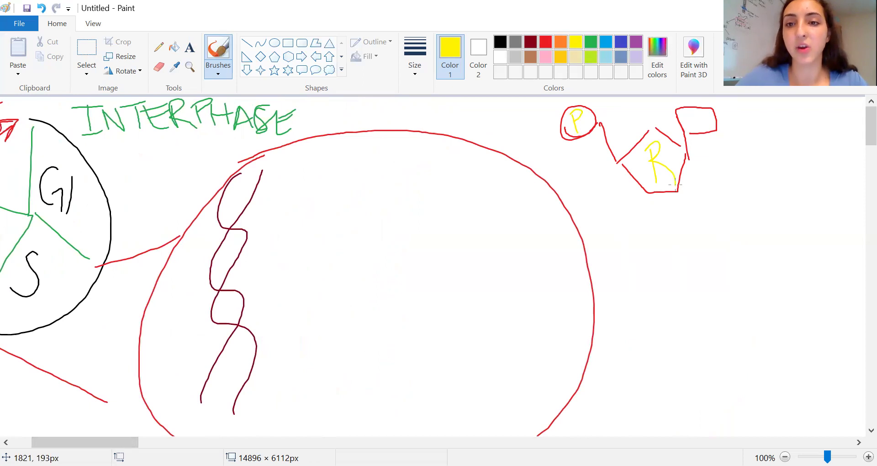
mouse_move(687, 134)
left_mouse_down()
mouse_move(689, 114)
mouse_move(717, 109)
mouse_move(732, 133)
mouse_move(738, 119)
mouse_move(733, 134)
left_mouse_up()
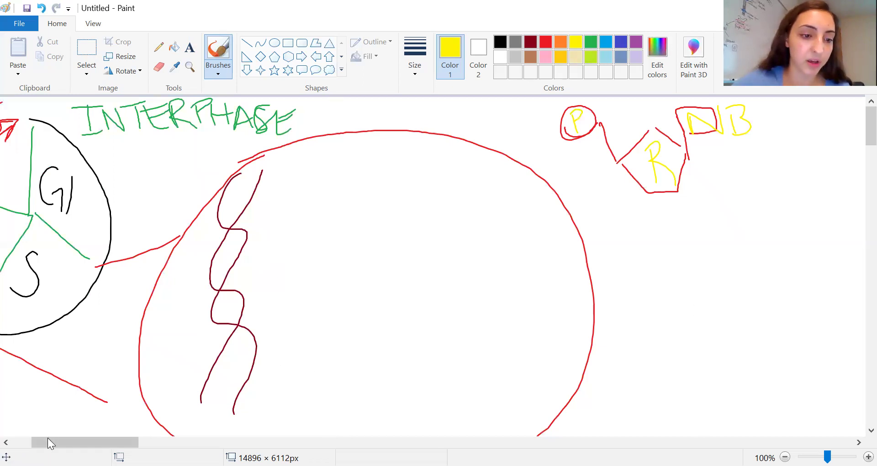
left_click_drag(55, 437, 85, 438)
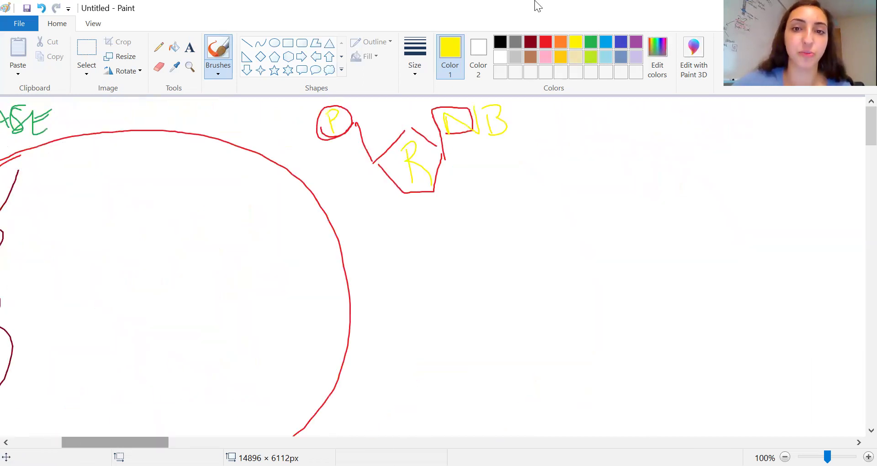
- Underline NB in orange and draw orange rays ending in A, T, C and G
left_click(561, 44)
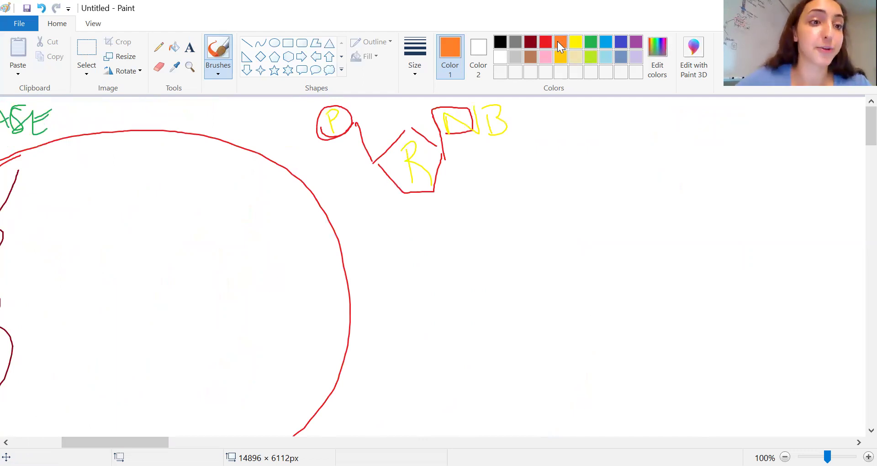
left_click_drag(490, 133, 472, 135)
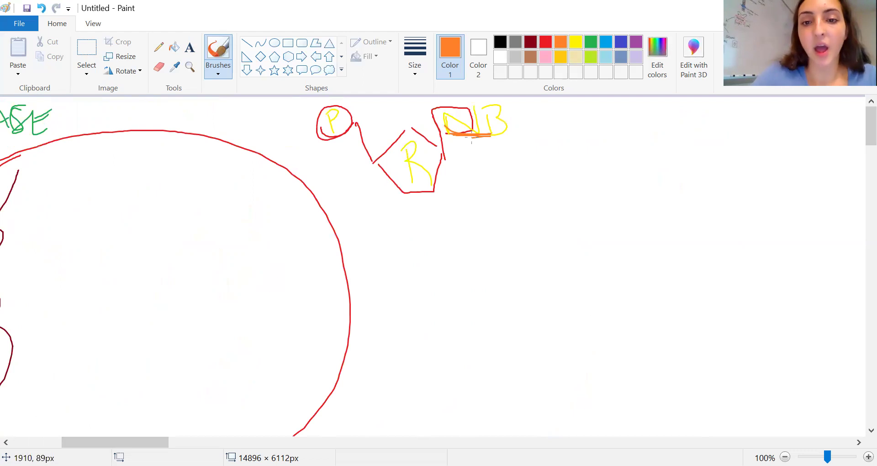
mouse_move(518, 113)
left_mouse_down()
mouse_move(572, 110)
mouse_move(538, 138)
mouse_move(576, 159)
left_mouse_up()
left_click_drag(505, 154, 558, 190)
left_click_drag(477, 165, 510, 246)
mouse_move(583, 135)
left_mouse_down()
mouse_move(604, 131)
mouse_move(608, 108)
mouse_move(613, 137)
mouse_move(579, 199)
left_mouse_up()
mouse_move(543, 234)
left_mouse_down()
mouse_move(520, 239)
mouse_move(546, 261)
left_mouse_up()
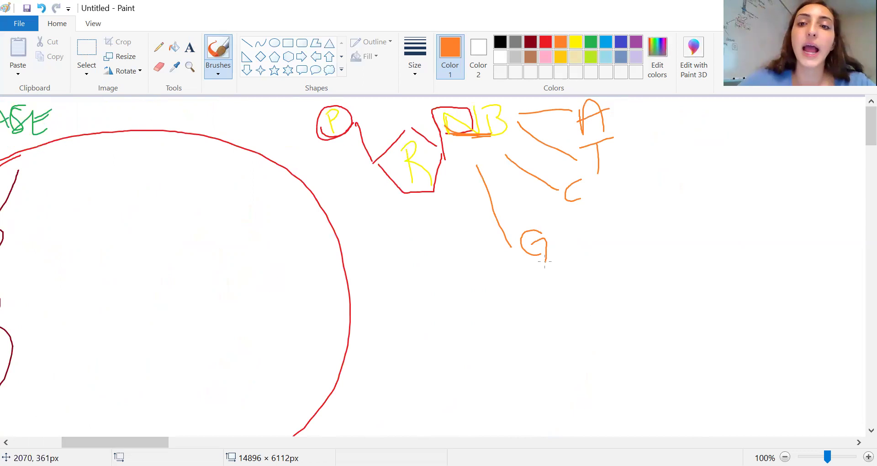
- Draw a black wavy strand hooking down from the pentagon
left_click(534, 38)
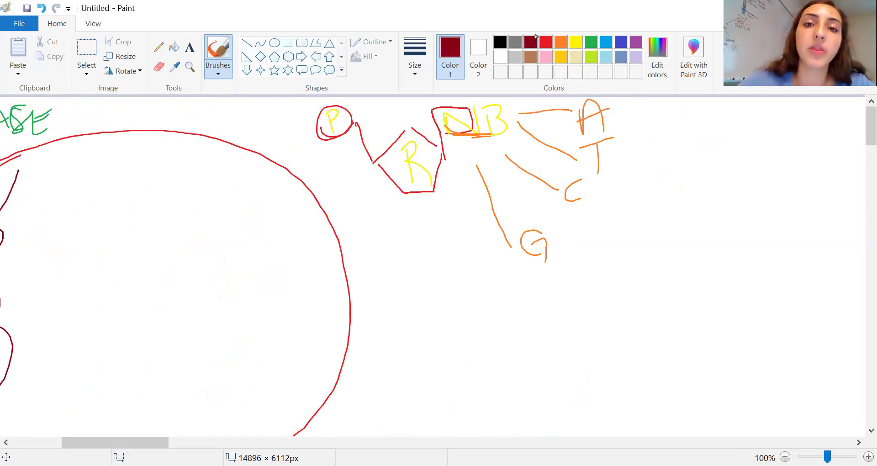
left_click(502, 40)
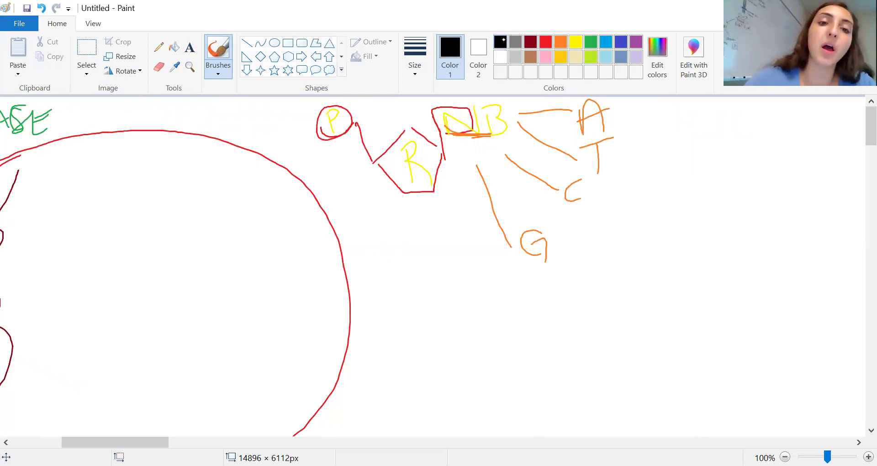
mouse_move(318, 156)
left_mouse_down()
mouse_move(312, 167)
mouse_move(403, 214)
mouse_move(451, 192)
mouse_move(386, 204)
left_mouse_up()
left_click_drag(316, 173, 310, 150)
mouse_move(377, 196)
left_mouse_down()
mouse_move(370, 258)
mouse_move(522, 430)
left_mouse_up()
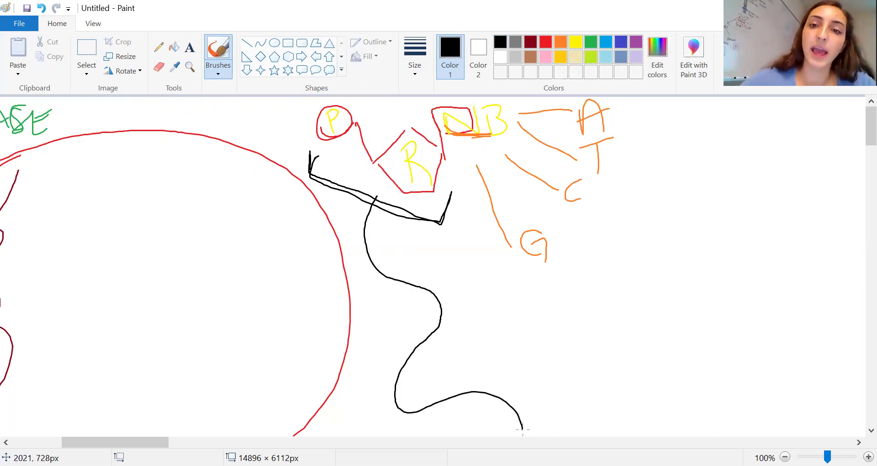
- Add green base ticks along the black strand, undoing two misplaced ticks
left_click(591, 41)
mouse_move(446, 133)
left_mouse_down()
mouse_move(488, 136)
mouse_move(446, 137)
left_mouse_up()
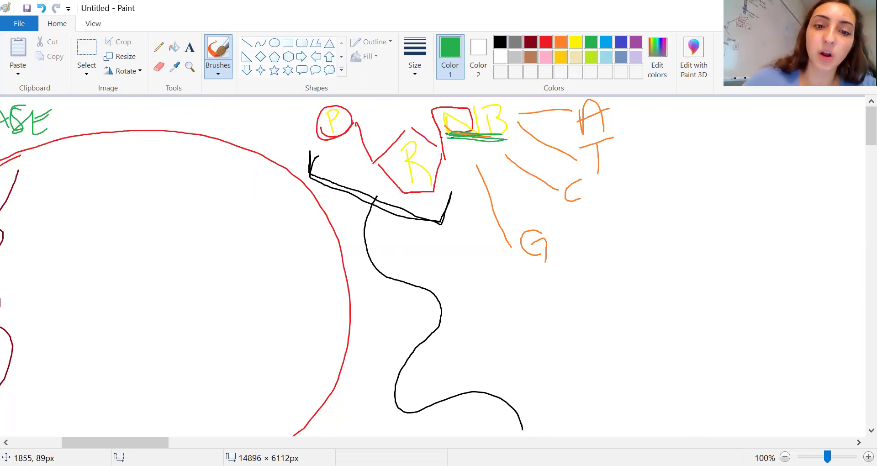
left_click_drag(367, 228, 380, 230)
left_click_drag(372, 259, 390, 251)
mouse_move(398, 281)
left_mouse_down()
mouse_move(413, 269)
mouse_move(453, 272)
left_mouse_up()
left_click_drag(442, 312, 459, 309)
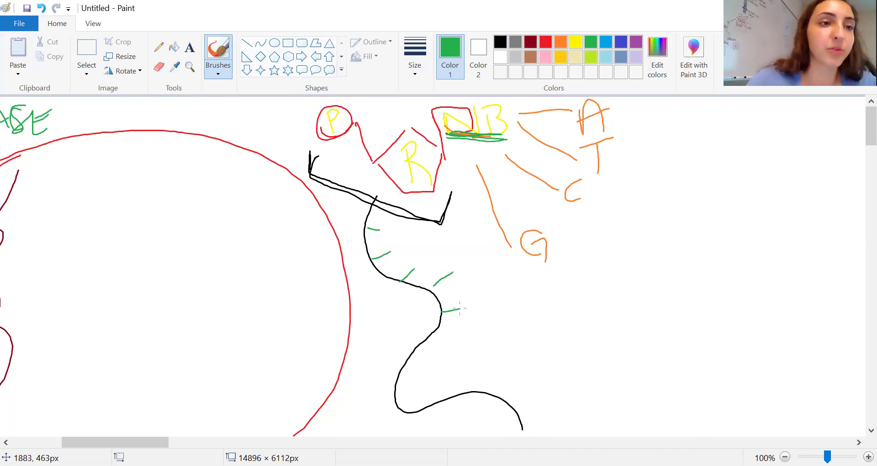
left_click(42, 8)
left_click(42, 8)
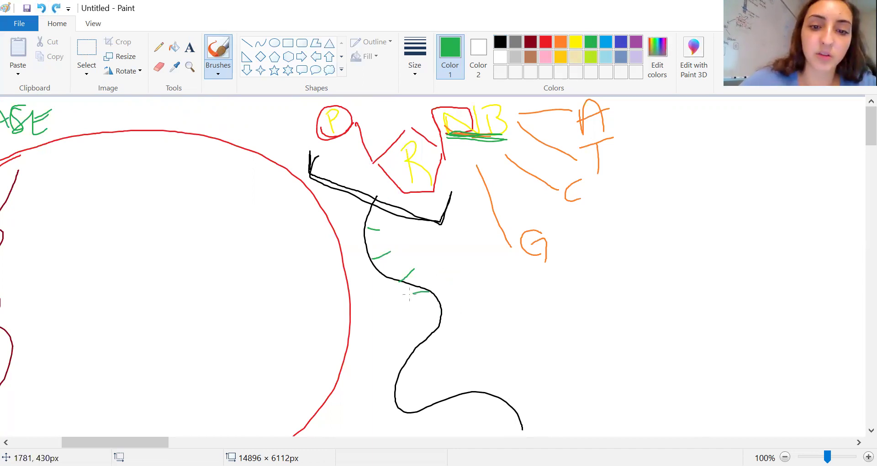
left_click_drag(429, 291, 410, 294)
left_click_drag(437, 326, 422, 328)
left_click_drag(408, 362, 423, 352)
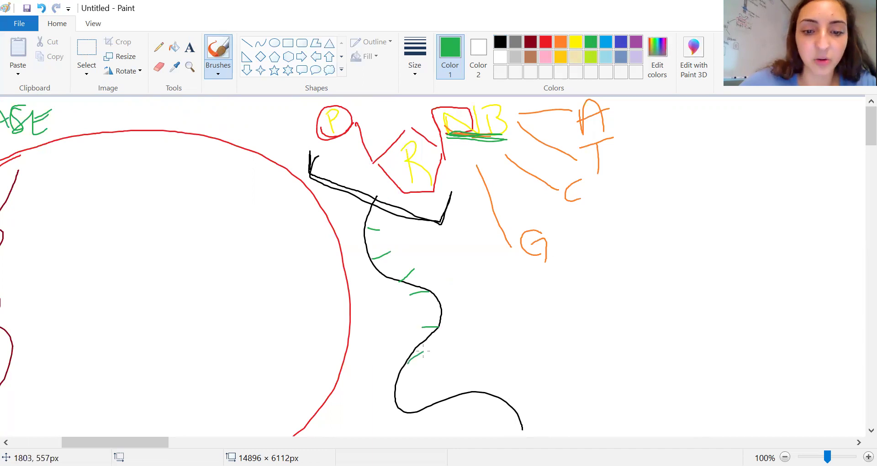
mouse_move(406, 407)
left_mouse_down()
mouse_move(417, 392)
mouse_move(474, 379)
left_mouse_up()
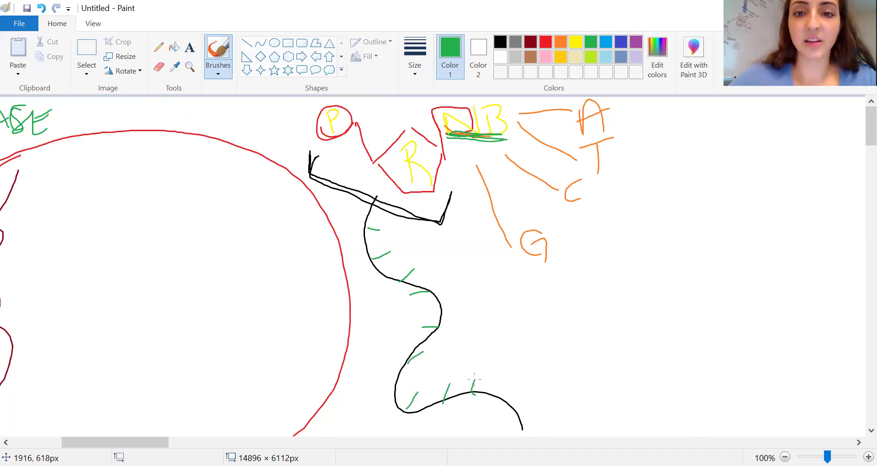
- Add small black hooks near the strand's top and write 3' at its lower end
left_click(500, 41)
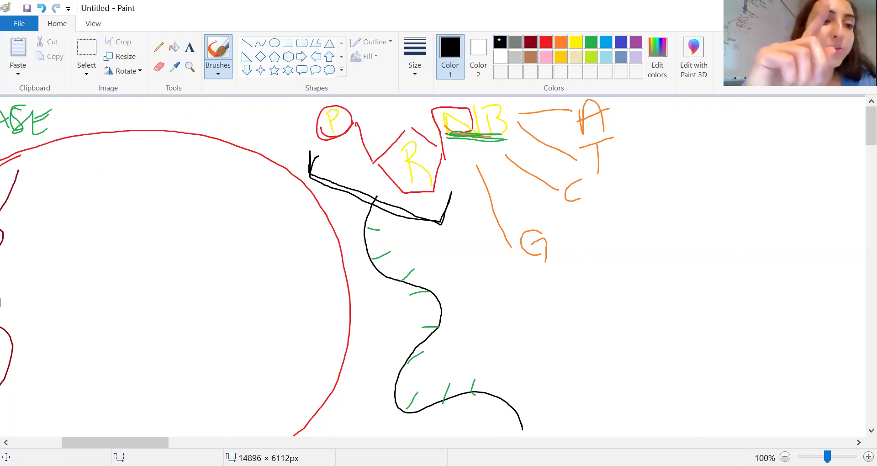
left_click_drag(332, 188, 329, 220)
left_click_drag(346, 173, 354, 187)
left_click_drag(480, 411, 488, 428)
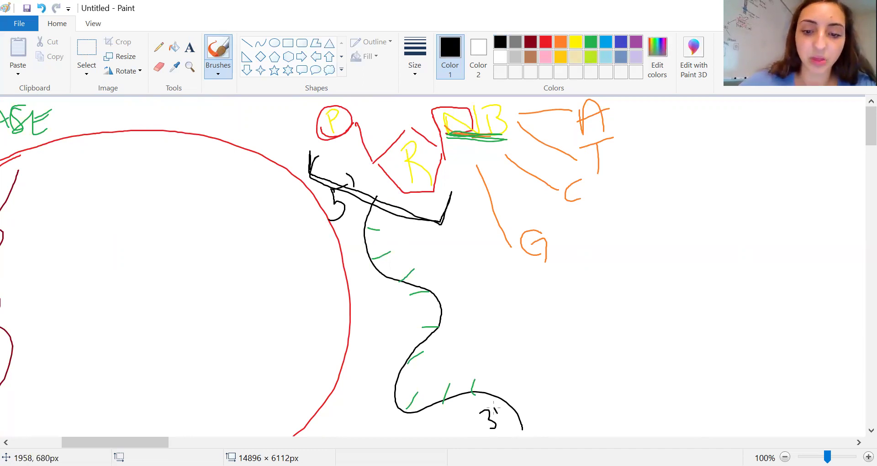
left_click(535, 38)
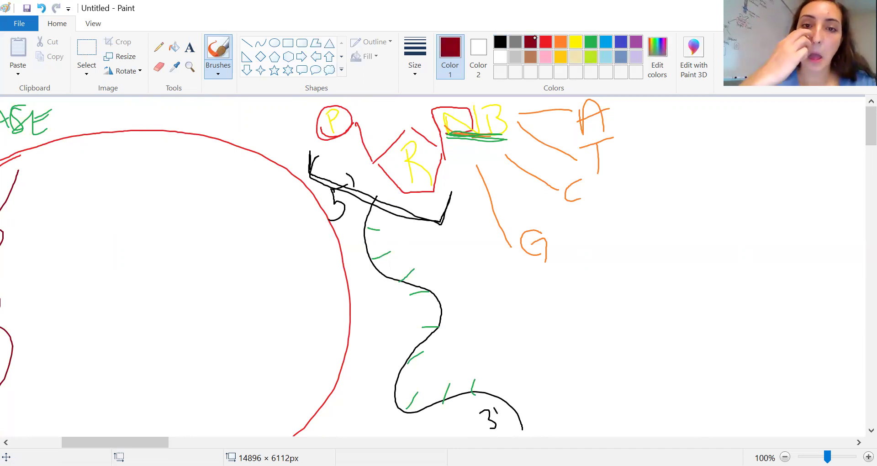
- Draw a second black strand curving up from the lower right, marked 3' and 5
left_click(509, 39)
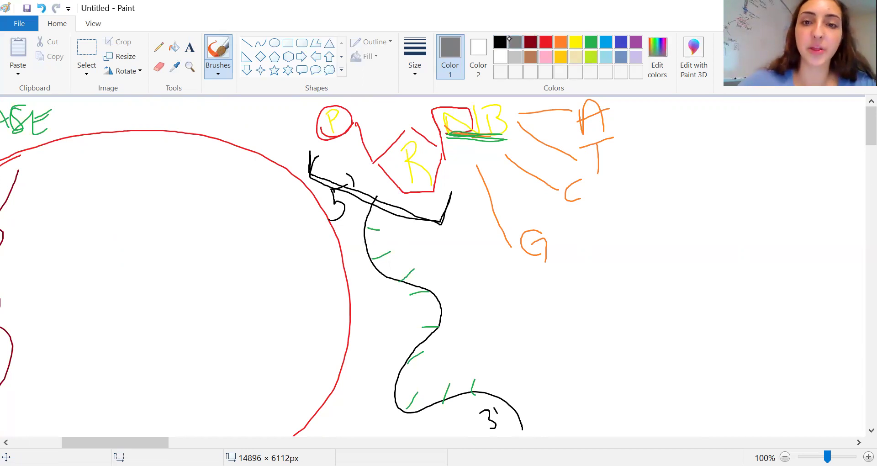
left_click(500, 40)
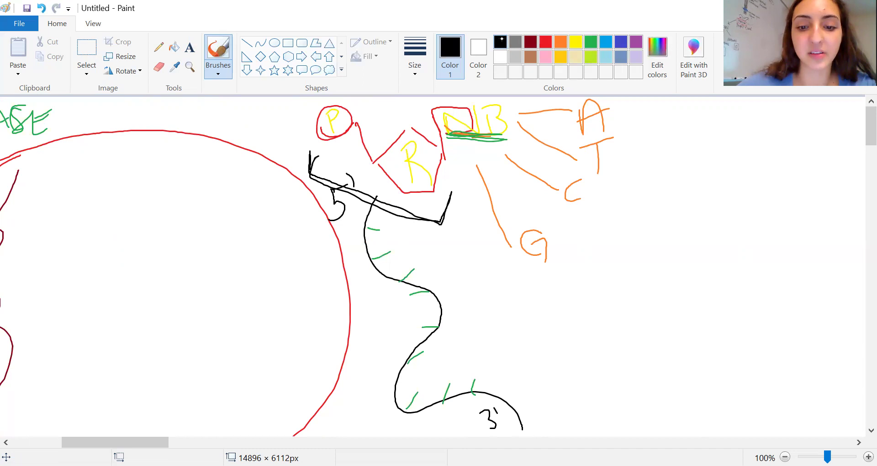
mouse_move(584, 422)
left_mouse_down()
mouse_move(564, 392)
mouse_move(508, 359)
mouse_move(388, 329)
mouse_move(445, 199)
mouse_move(460, 213)
mouse_move(450, 223)
left_mouse_up()
left_click_drag(465, 190, 465, 197)
mouse_move(590, 398)
left_mouse_down()
mouse_move(588, 426)
mouse_move(607, 393)
left_mouse_up()
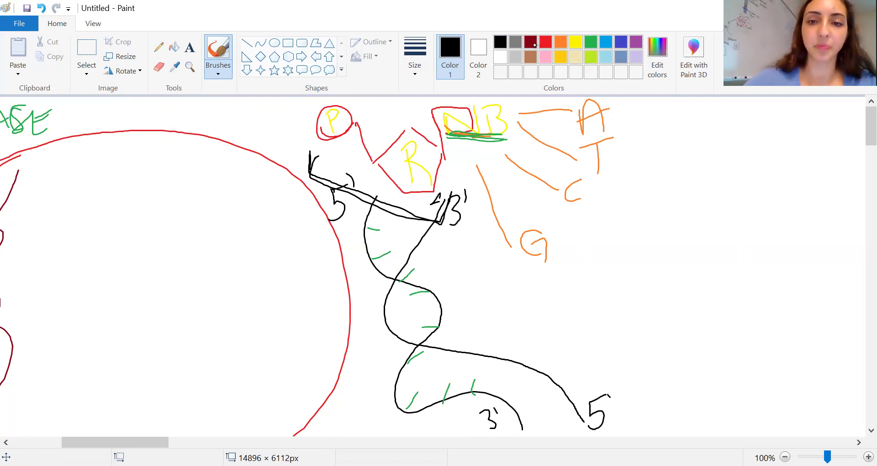
- Add dark-red base marks on the upper, middle and lower helix rungs
left_click(531, 42)
mouse_move(396, 232)
left_mouse_down()
mouse_move(426, 239)
mouse_move(412, 249)
left_mouse_up()
left_click_drag(385, 306, 407, 299)
mouse_move(391, 334)
left_mouse_down()
mouse_move(432, 326)
mouse_move(440, 348)
left_mouse_up()
mouse_move(460, 353)
left_mouse_down()
mouse_move(448, 370)
mouse_move(476, 373)
left_mouse_up()
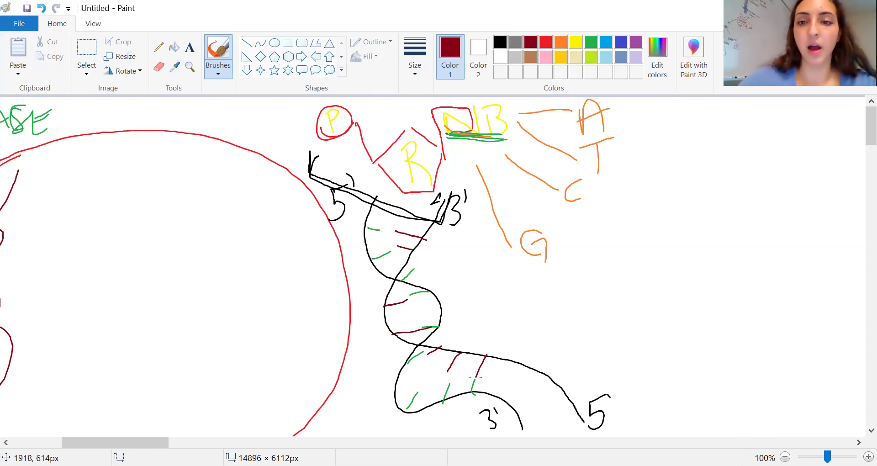
left_click(626, 40)
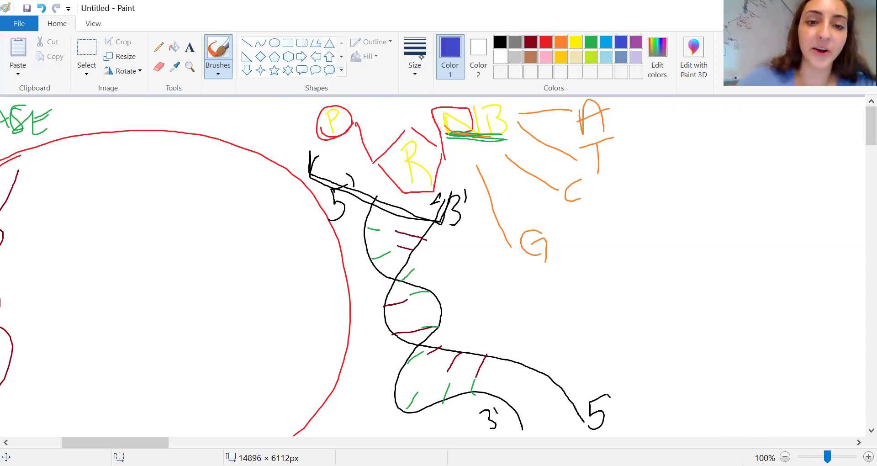
- Paint thick blue bonds across the helix rungs using the thickest brush size
left_click(418, 53)
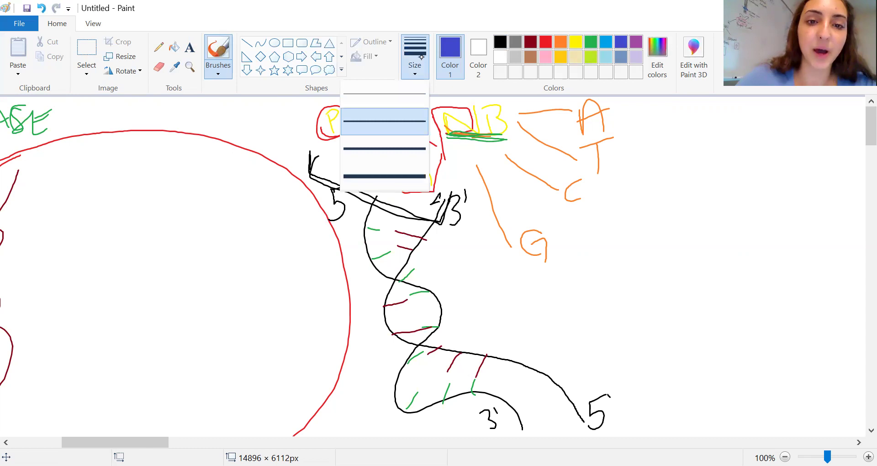
left_click(391, 175)
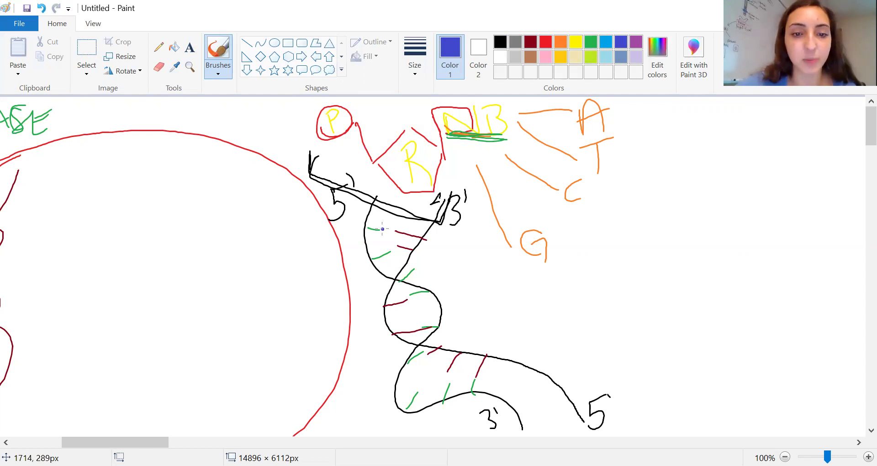
mouse_move(382, 227)
left_mouse_down()
mouse_move(397, 231)
mouse_move(399, 246)
left_mouse_up()
left_click(404, 300)
left_click_drag(404, 299, 412, 294)
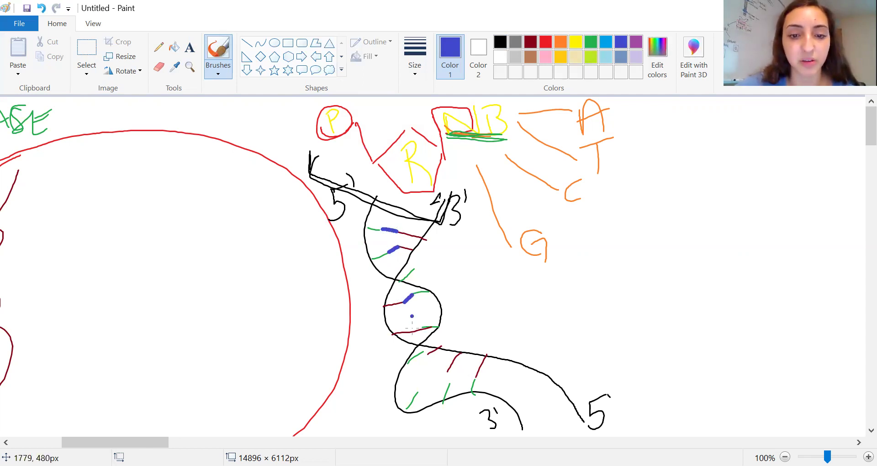
mouse_move(418, 331)
left_mouse_down()
mouse_move(431, 327)
mouse_move(428, 354)
mouse_move(448, 385)
mouse_move(475, 378)
left_mouse_up()
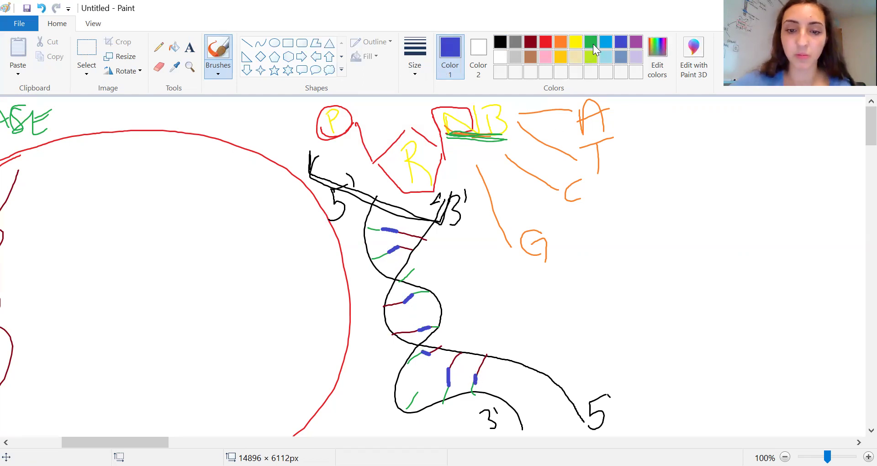
- Paint a thick dark-red bond and a light-blue bond on the lower rungs
left_click(530, 42)
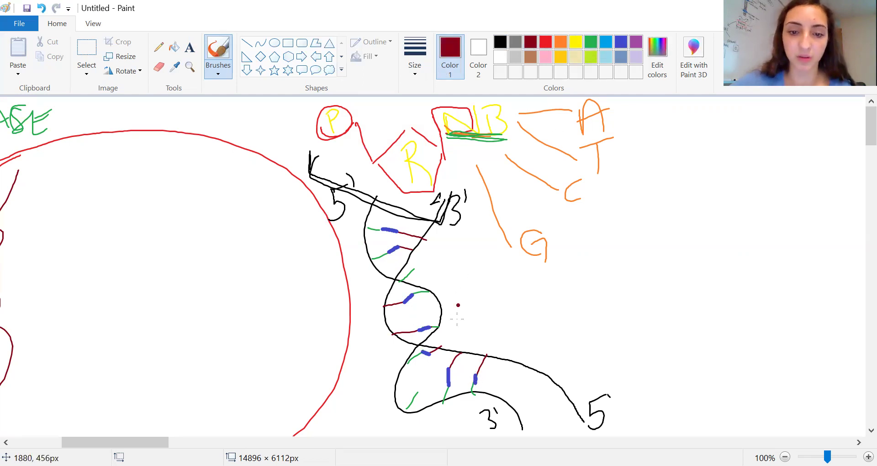
left_click_drag(447, 351, 436, 371)
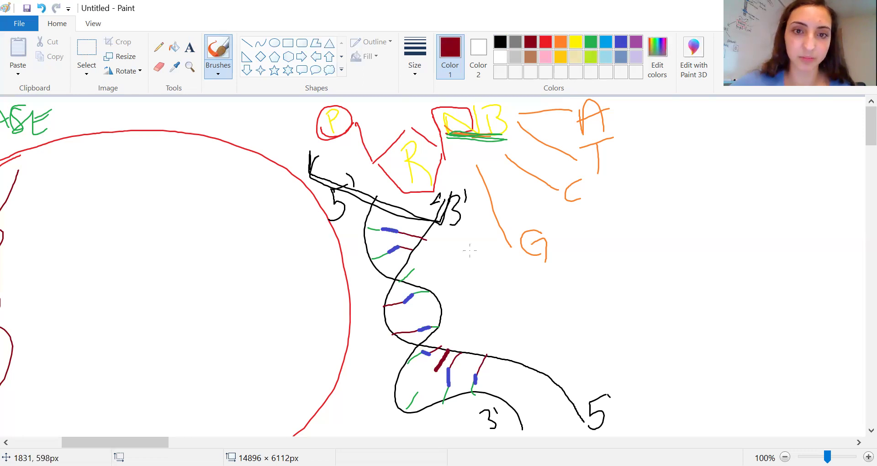
left_click(606, 43)
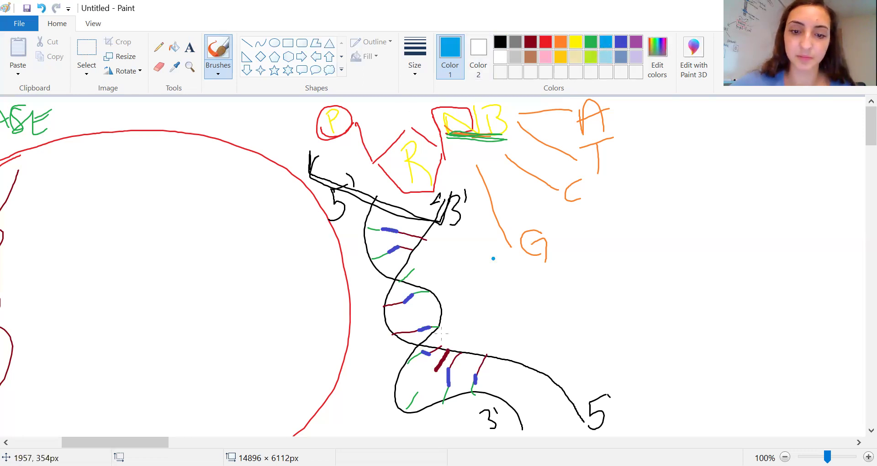
left_click_drag(415, 396, 437, 366)
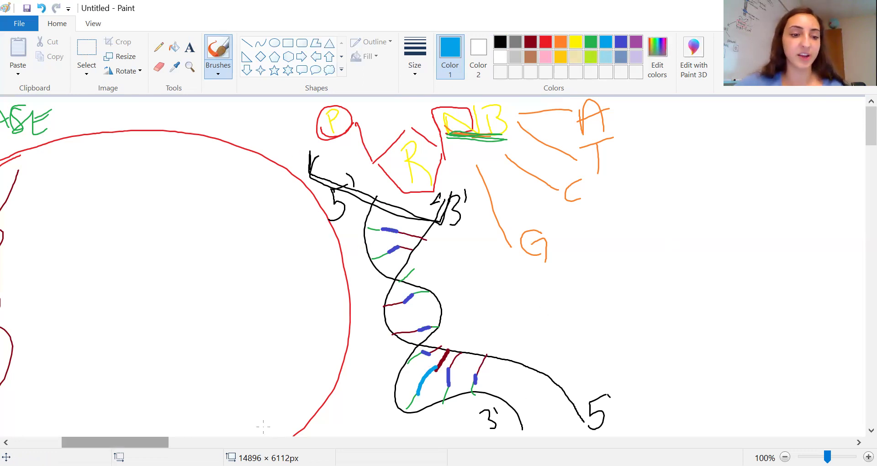
- Draw black brackets beside the orange A/T and the orange C
scroll(263, 427, "right", 3)
scroll(263, 427, "right", 3)
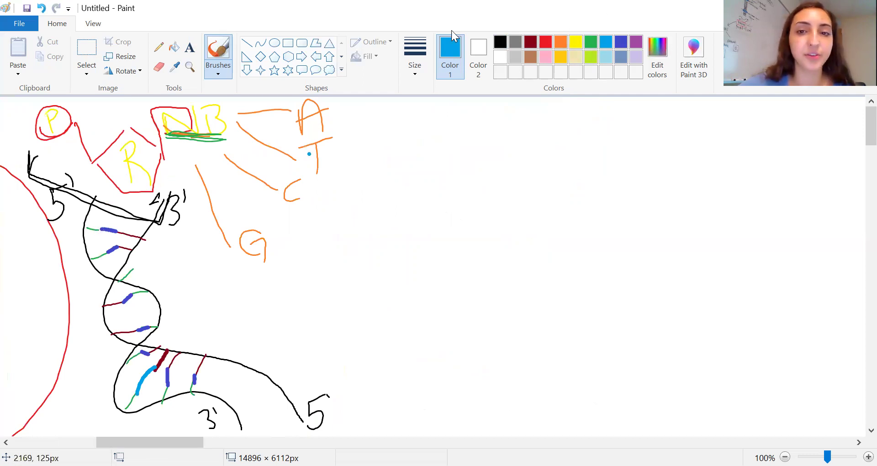
left_click(500, 42)
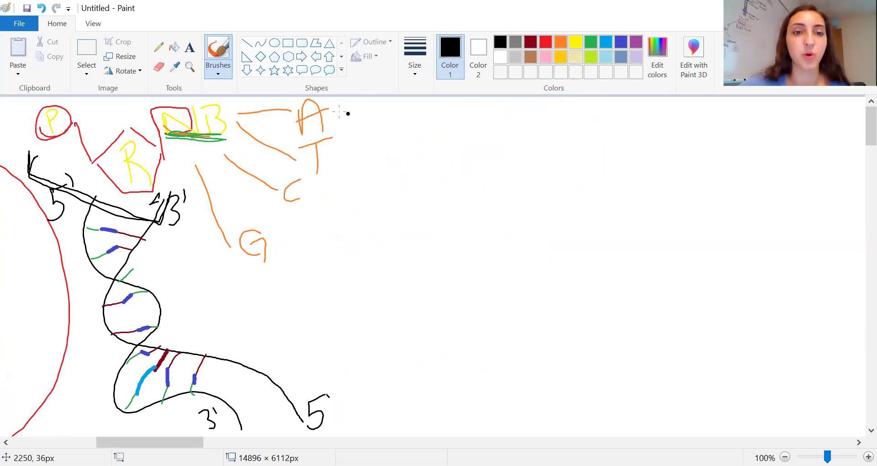
left_click_drag(333, 110, 330, 151)
mouse_move(302, 195)
left_mouse_down()
mouse_move(314, 223)
mouse_move(273, 227)
left_mouse_up()
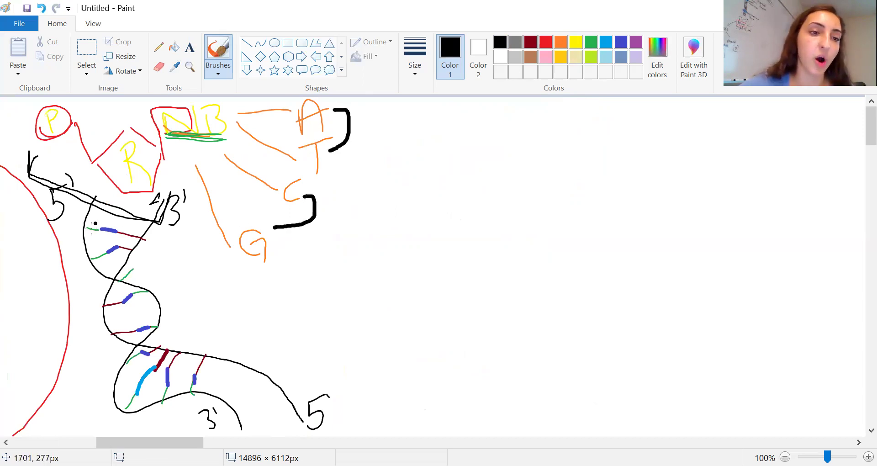
- Write black A, T and C on the helix strand
mouse_move(89, 235)
left_mouse_down()
mouse_move(89, 221)
mouse_move(102, 264)
left_mouse_up()
left_click(106, 272)
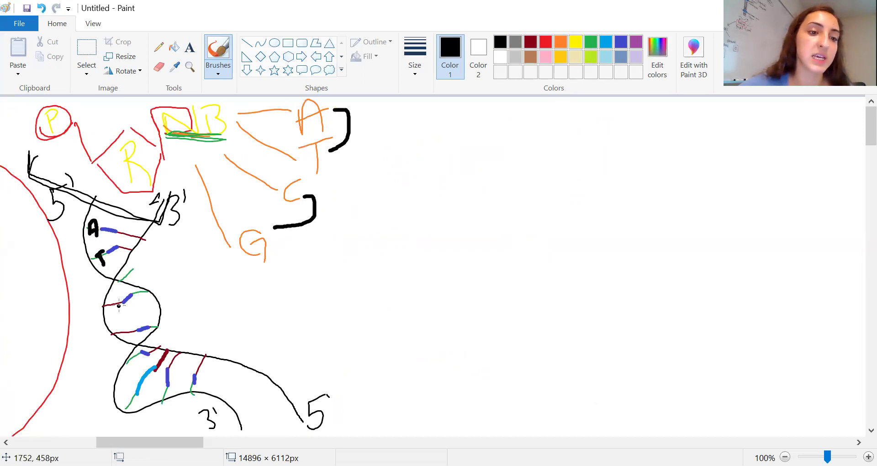
mouse_move(120, 297)
left_mouse_down()
mouse_move(109, 308)
mouse_move(123, 334)
mouse_move(115, 329)
mouse_move(124, 324)
left_mouse_up()
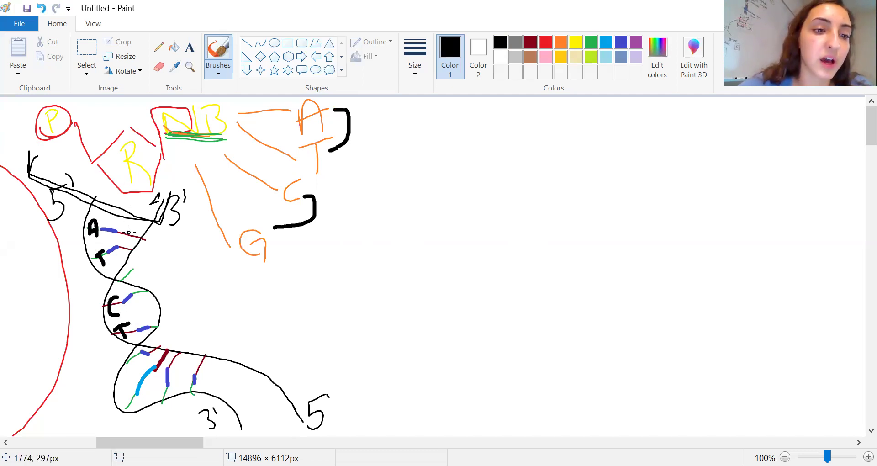
- Write orange T, A and G opposite the black letters and start a sequence with 5
left_click(566, 44)
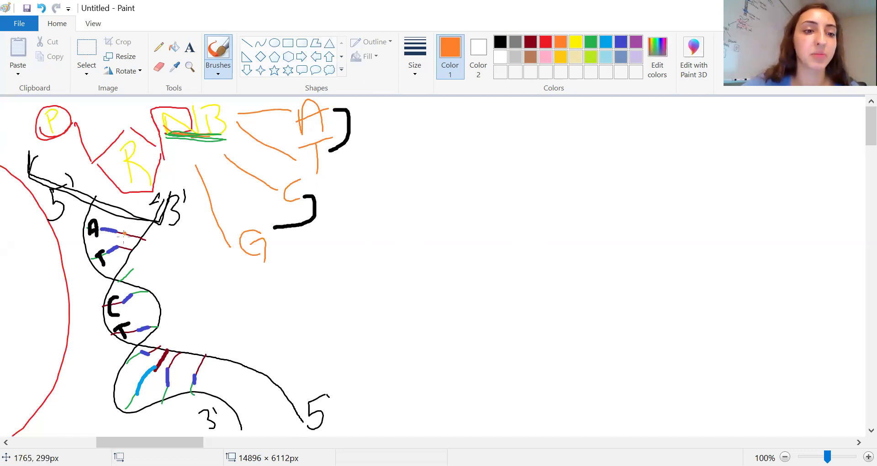
left_click_drag(123, 237, 134, 224)
mouse_move(120, 254)
left_mouse_down()
mouse_move(124, 239)
mouse_move(129, 247)
left_mouse_up()
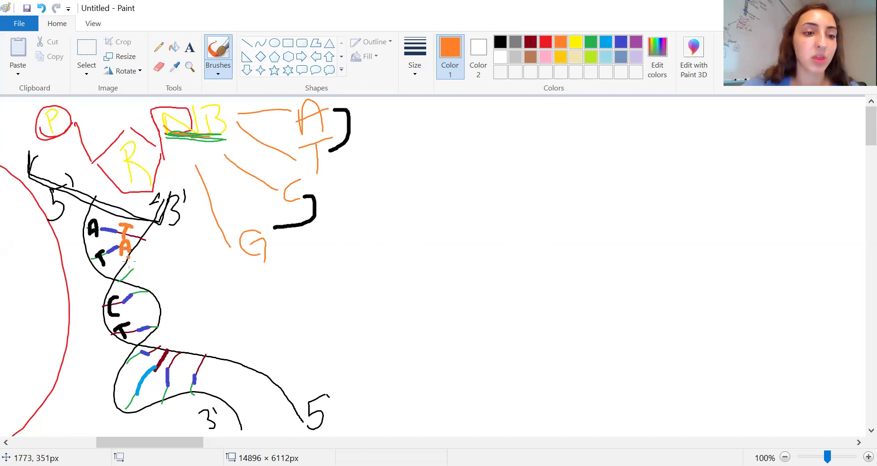
mouse_move(138, 284)
left_mouse_down()
mouse_move(152, 331)
mouse_move(161, 326)
left_mouse_up()
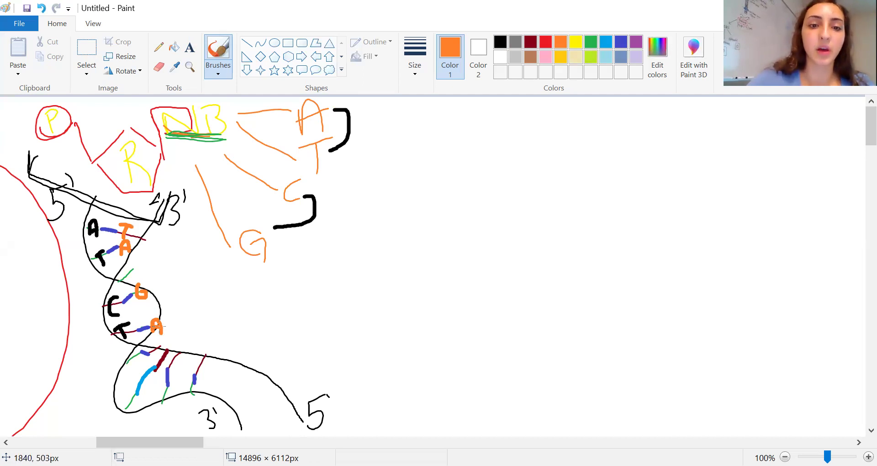
mouse_move(298, 255)
left_mouse_down()
mouse_move(305, 284)
mouse_move(356, 283)
mouse_move(362, 260)
left_mouse_up()
- Complete the orange upper sequence 5'ATCT3'
mouse_move(364, 247)
left_mouse_down()
mouse_move(387, 235)
mouse_move(378, 277)
left_mouse_up()
left_click_drag(413, 242, 407, 270)
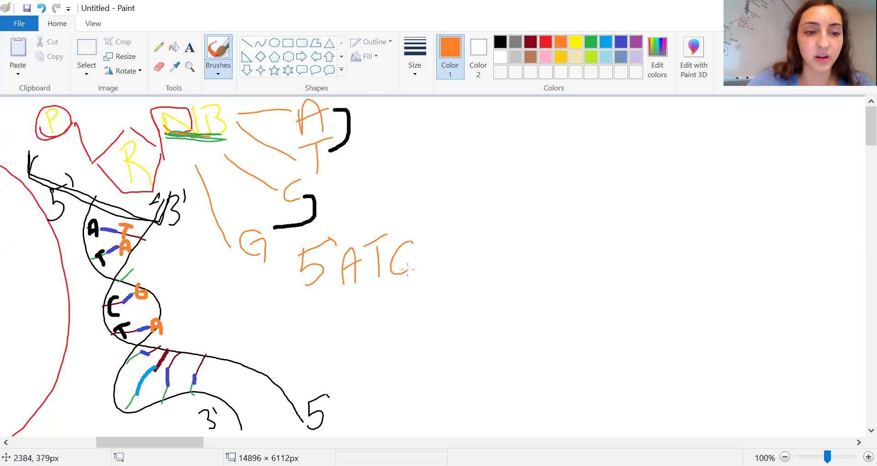
mouse_move(419, 239)
left_mouse_down()
mouse_move(451, 229)
mouse_move(435, 277)
left_mouse_up()
left_click_drag(469, 224, 462, 268)
left_click_drag(485, 206, 490, 223)
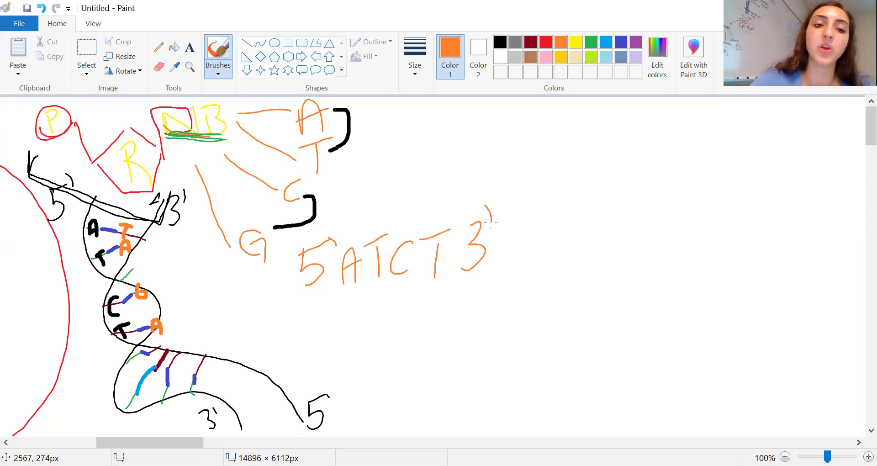
- Circle the helix's top 3' end and write the orange 3'TAGA5' below
mouse_move(300, 307)
left_mouse_down()
mouse_move(315, 321)
mouse_move(303, 340)
left_mouse_up()
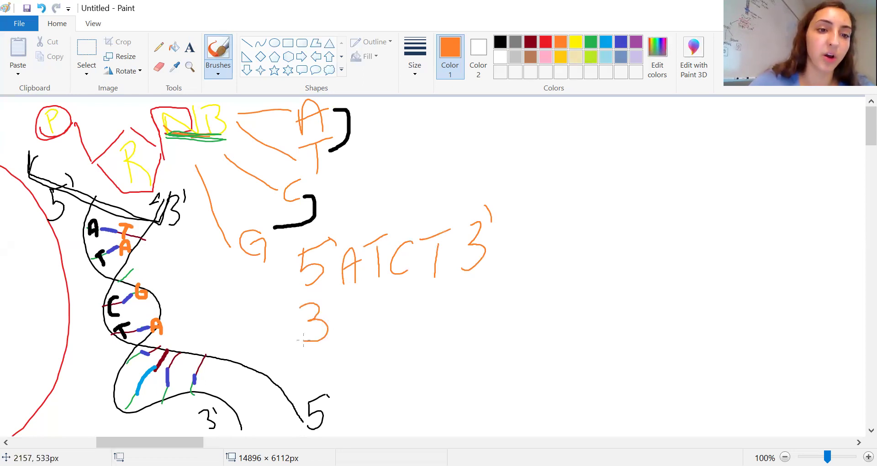
mouse_move(177, 182)
left_mouse_down()
mouse_move(160, 214)
mouse_move(162, 197)
left_mouse_up()
mouse_move(321, 286)
left_mouse_down()
mouse_move(344, 302)
mouse_move(359, 292)
left_mouse_up()
mouse_move(346, 295)
left_mouse_down()
mouse_move(343, 333)
mouse_move(379, 333)
mouse_move(380, 304)
mouse_move(397, 303)
mouse_move(414, 337)
mouse_move(435, 307)
mouse_move(449, 329)
mouse_move(446, 305)
left_mouse_up()
mouse_move(490, 271)
left_mouse_down()
mouse_move(484, 294)
mouse_move(462, 311)
left_mouse_up()
left_click_drag(494, 266, 496, 273)
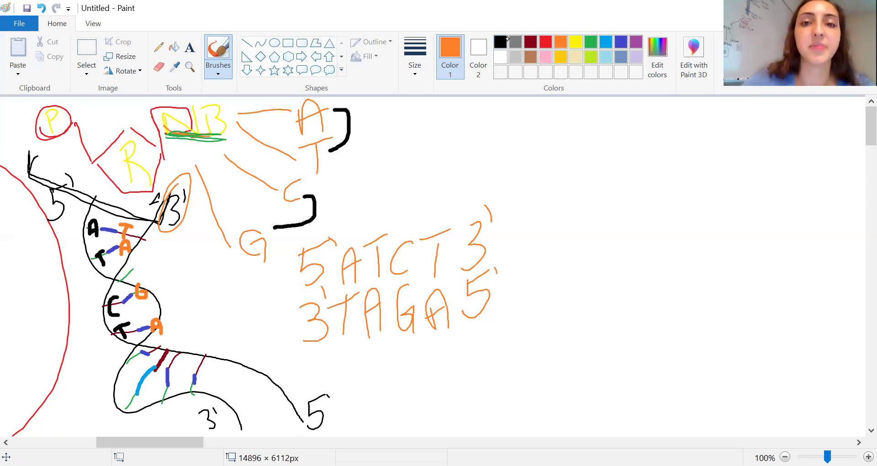
- Draw black lines bracketing the orange A with T and joining C with G
left_click(500, 41)
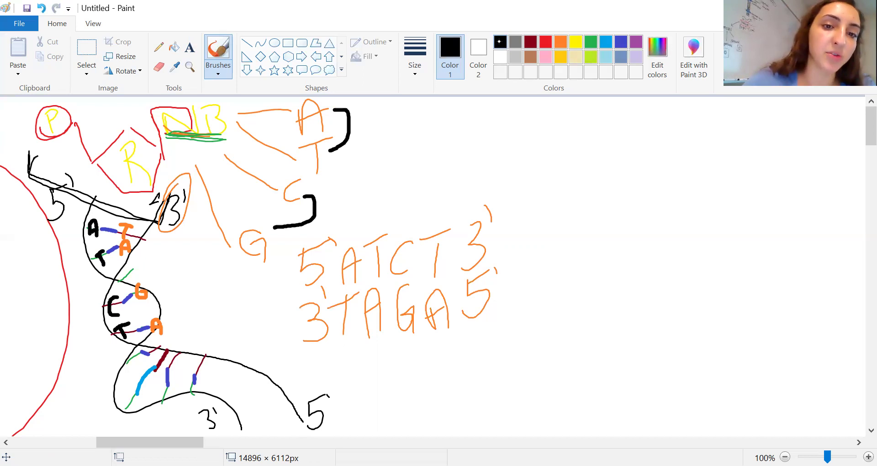
mouse_move(299, 101)
left_mouse_down()
mouse_move(306, 165)
mouse_move(267, 174)
mouse_move(227, 217)
mouse_move(236, 234)
left_mouse_up()
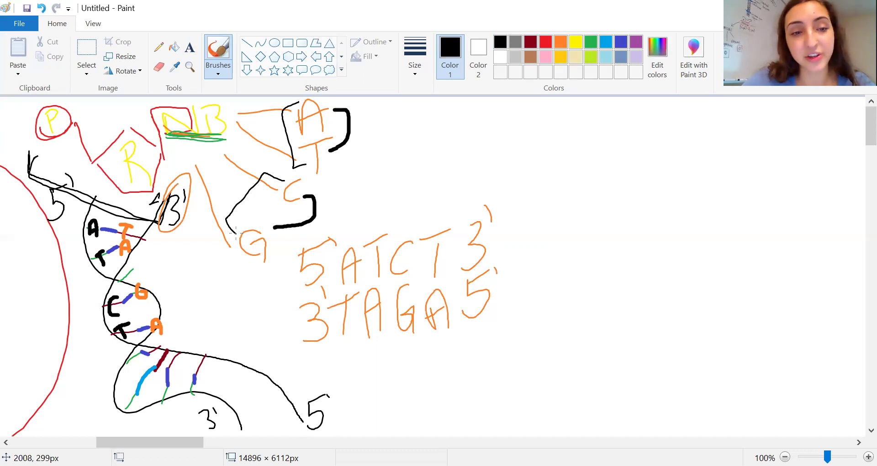
left_click_drag(327, 129, 344, 110)
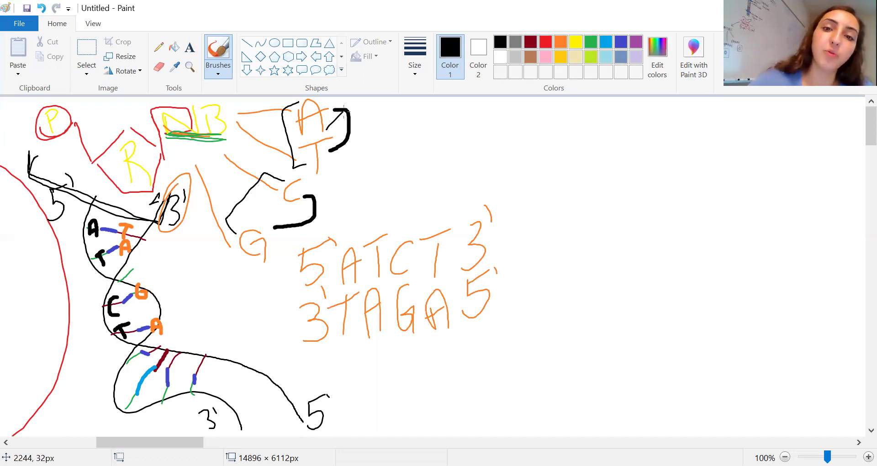
- Write G=20% and C=20% in black, cross out the stray bracket, and total them to 40%
mouse_move(479, 112)
left_mouse_down()
mouse_move(465, 110)
mouse_move(476, 156)
left_mouse_up()
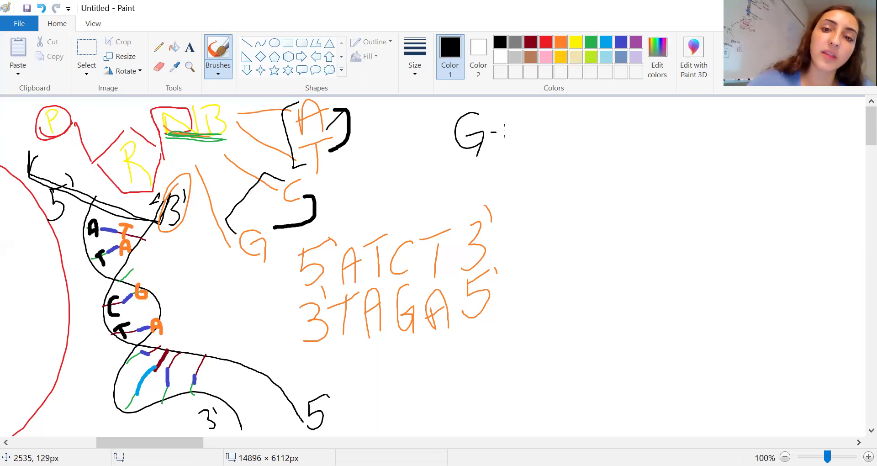
mouse_move(508, 112)
left_mouse_down()
mouse_move(503, 118)
mouse_move(525, 144)
mouse_move(539, 139)
left_mouse_up()
left_click_drag(548, 111, 566, 137)
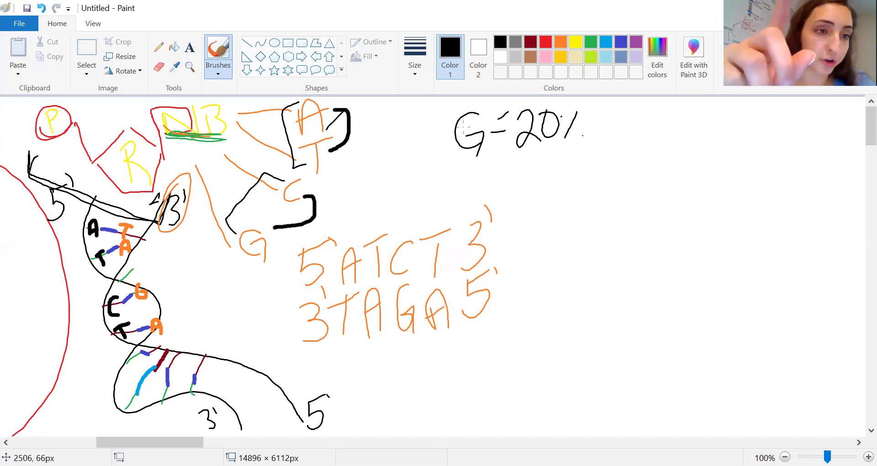
left_click_drag(300, 204, 279, 246)
mouse_move(488, 160)
left_mouse_down()
mouse_move(463, 176)
mouse_move(488, 187)
mouse_move(518, 173)
mouse_move(516, 162)
left_mouse_up()
mouse_move(523, 154)
left_mouse_down()
mouse_move(529, 173)
mouse_move(544, 176)
mouse_move(549, 152)
mouse_move(571, 175)
left_mouse_up()
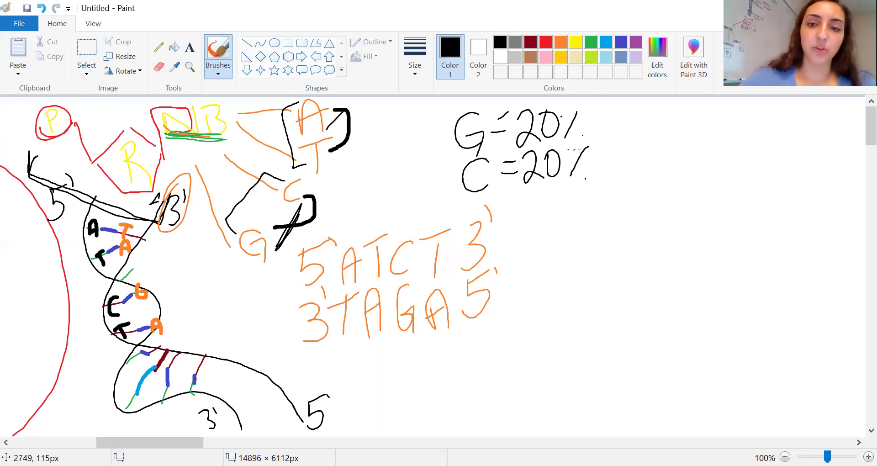
left_click_drag(486, 198, 626, 168)
left_click_drag(529, 201, 551, 222)
mouse_move(528, 202)
left_mouse_down()
mouse_move(529, 244)
mouse_move(548, 206)
mouse_move(566, 228)
mouse_move(579, 227)
left_mouse_up()
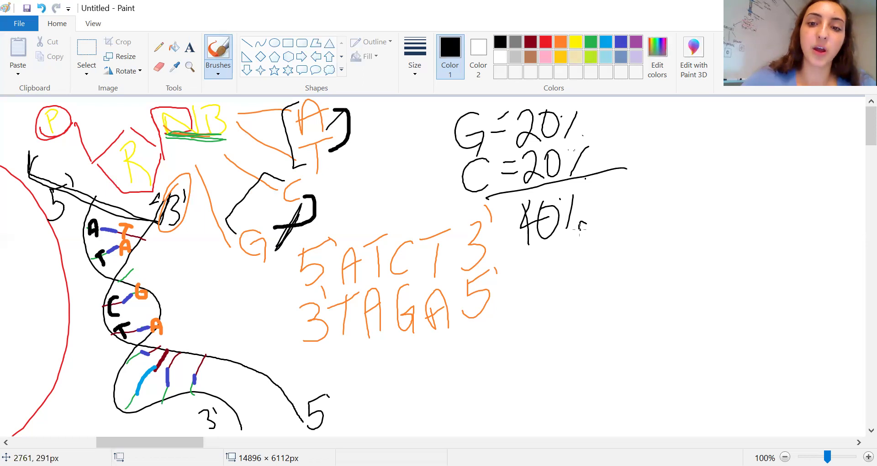
left_click_drag(579, 226, 585, 226)
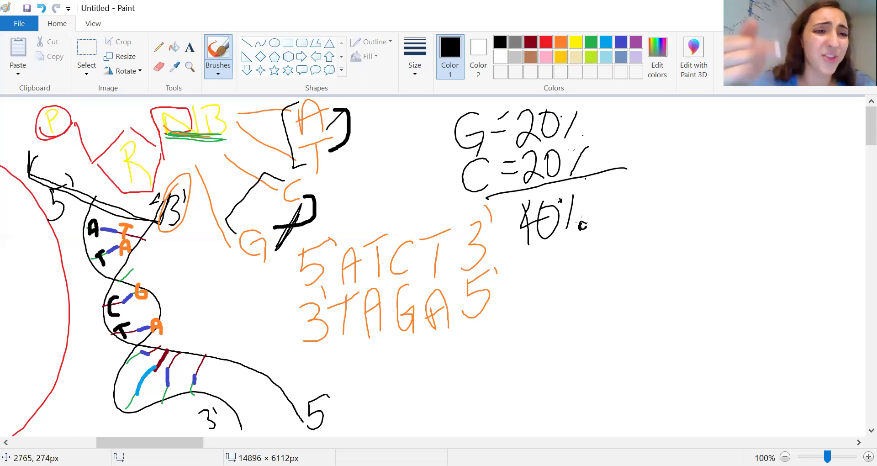
- Write 60 below the 40%, bracket the A/T box, and branch the 60 into A and T
left_click_drag(547, 263, 552, 300)
left_click_drag(574, 262, 568, 272)
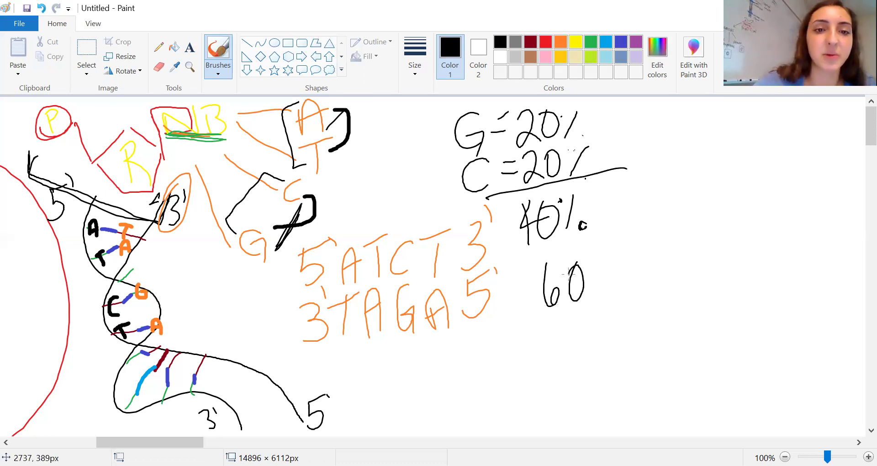
left_click_drag(351, 101, 341, 159)
left_click_drag(603, 276, 635, 245)
left_click_drag(602, 291, 640, 319)
mouse_move(641, 253)
left_mouse_down()
mouse_move(645, 226)
mouse_move(651, 263)
left_mouse_up()
left_click_drag(634, 248, 657, 240)
mouse_move(642, 309)
left_mouse_down()
mouse_move(663, 301)
mouse_move(659, 334)
left_mouse_up()
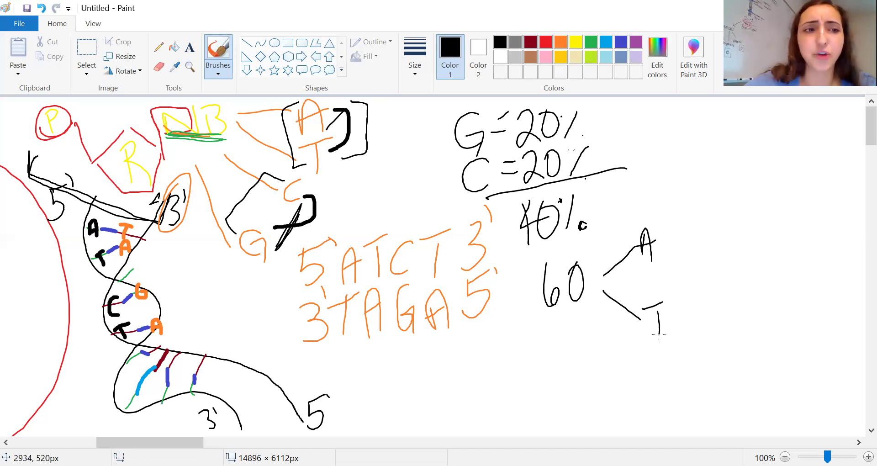
- Link A and T with a double bond and label each branch 30%
mouse_move(644, 269)
left_mouse_down()
mouse_move(644, 290)
mouse_move(655, 291)
left_mouse_up()
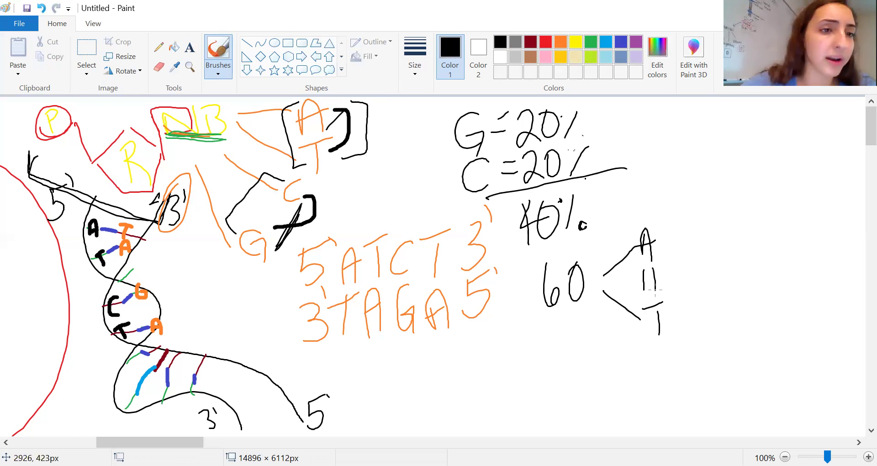
left_click_drag(660, 232, 690, 225)
left_click_drag(673, 319, 696, 312)
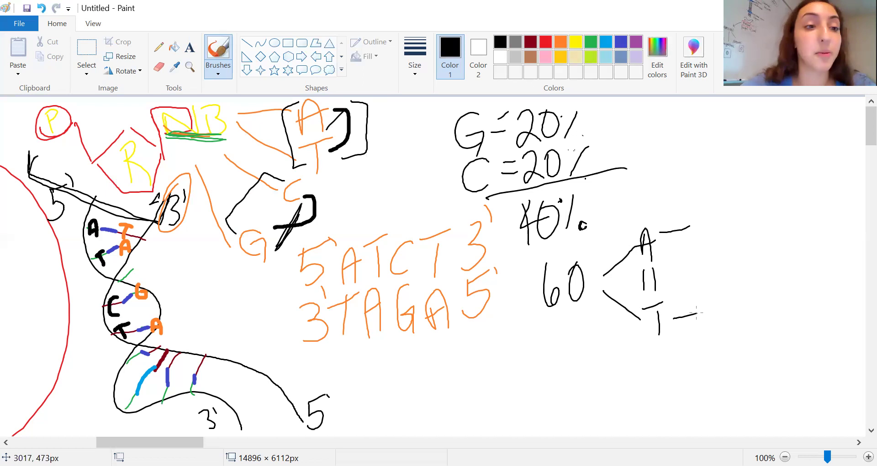
mouse_move(697, 208)
left_mouse_down()
mouse_move(713, 221)
mouse_move(695, 243)
left_mouse_up()
mouse_move(723, 208)
left_mouse_down()
mouse_move(719, 224)
mouse_move(727, 210)
left_mouse_up()
mouse_move(758, 208)
left_mouse_down()
mouse_move(749, 235)
mouse_move(747, 208)
left_mouse_up()
mouse_move(701, 297)
left_mouse_down()
mouse_move(705, 316)
mouse_move(726, 297)
mouse_move(751, 314)
left_mouse_up()
left_click_drag(743, 290, 745, 293)
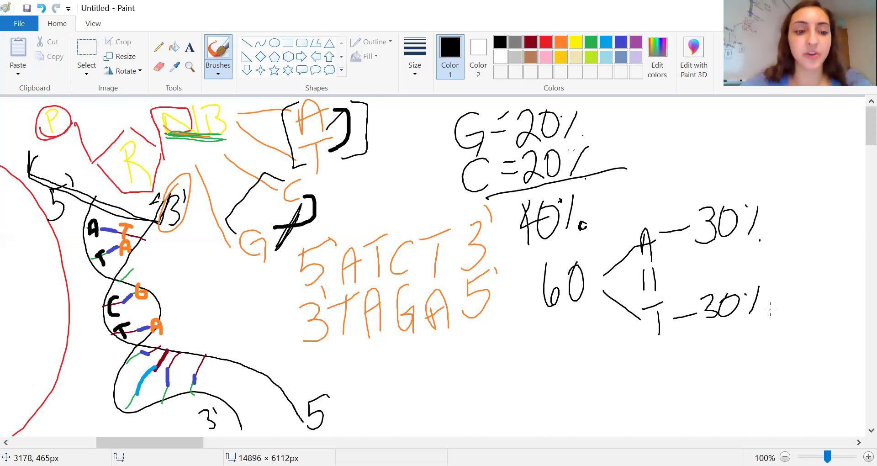
left_click_drag(163, 442, 129, 442)
- Add red rungs all the way down the first chromosome helix in the interphase cell
scroll(128, 442, "right", 5)
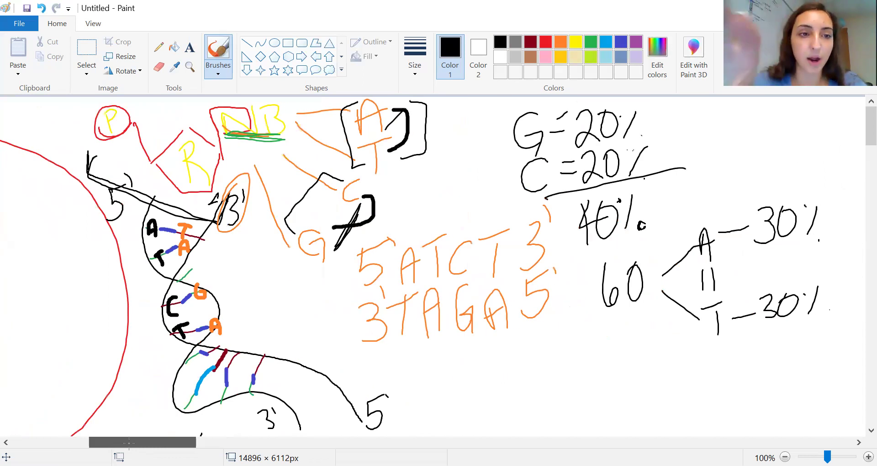
scroll(129, 442, "right", 1)
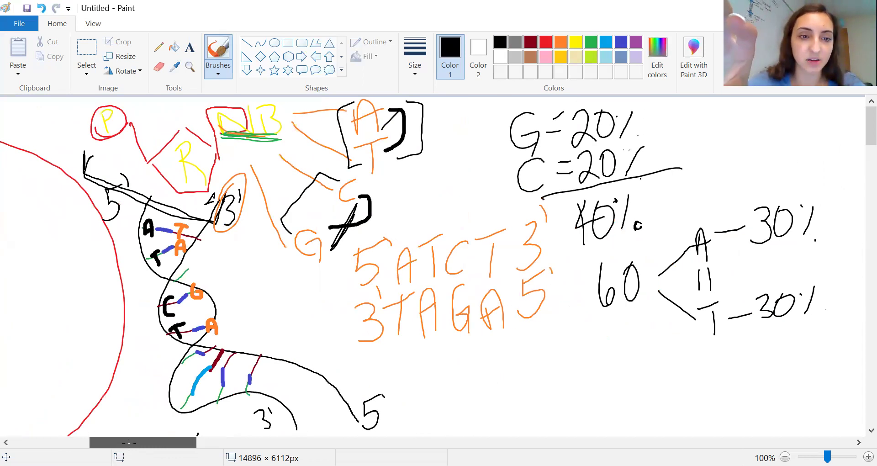
scroll(129, 442, "left", 7)
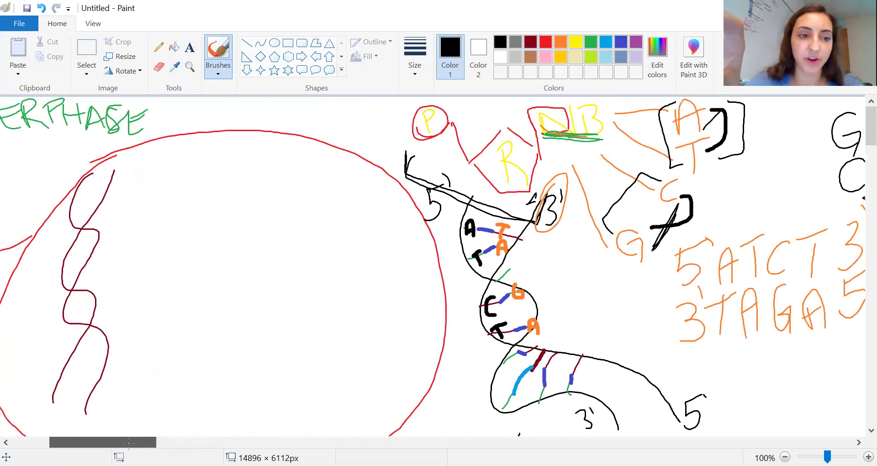
scroll(129, 442, "left", 5)
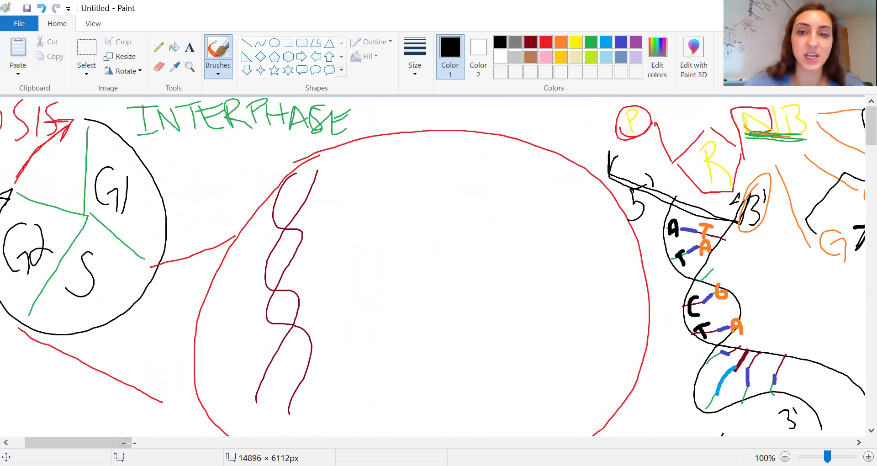
left_click(550, 39)
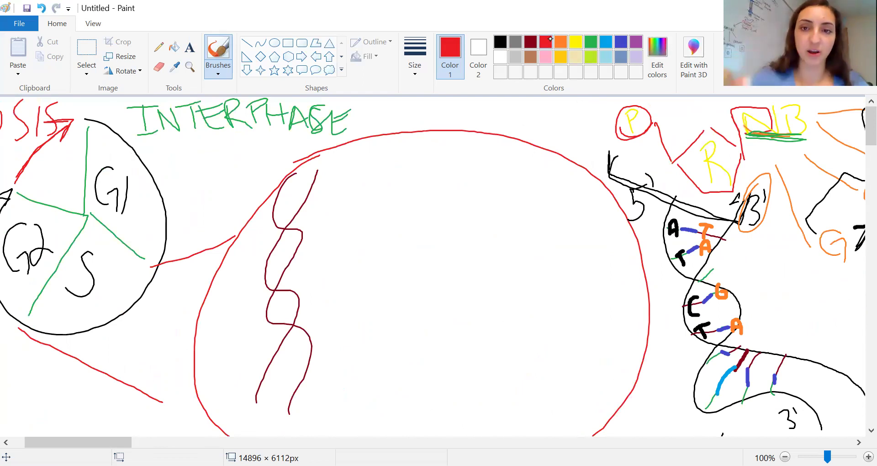
left_click_drag(277, 199, 310, 182)
left_click_drag(275, 218, 298, 209)
left_click_drag(278, 249, 298, 234)
left_click_drag(268, 282, 286, 264)
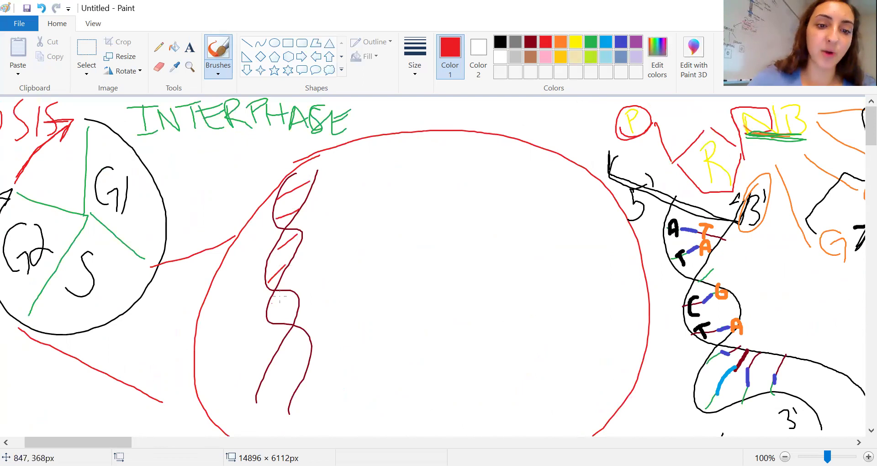
left_click_drag(271, 302, 289, 290)
left_click_drag(272, 325, 289, 311)
left_click_drag(279, 343, 303, 345)
left_click_drag(279, 371, 301, 372)
- Sketch a second dark-red helix of two crossing strands beside the first
left_click(561, 42)
left_click(586, 44)
left_click(530, 41)
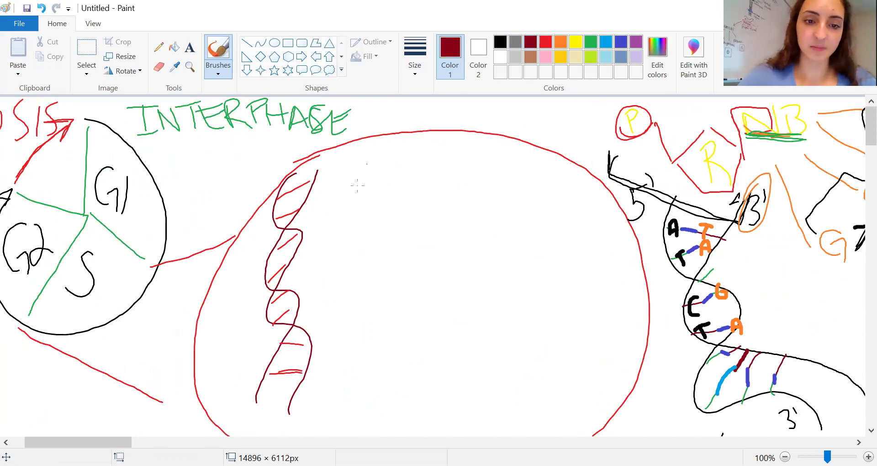
mouse_move(366, 164)
left_mouse_down()
mouse_move(363, 263)
mouse_move(422, 383)
left_mouse_up()
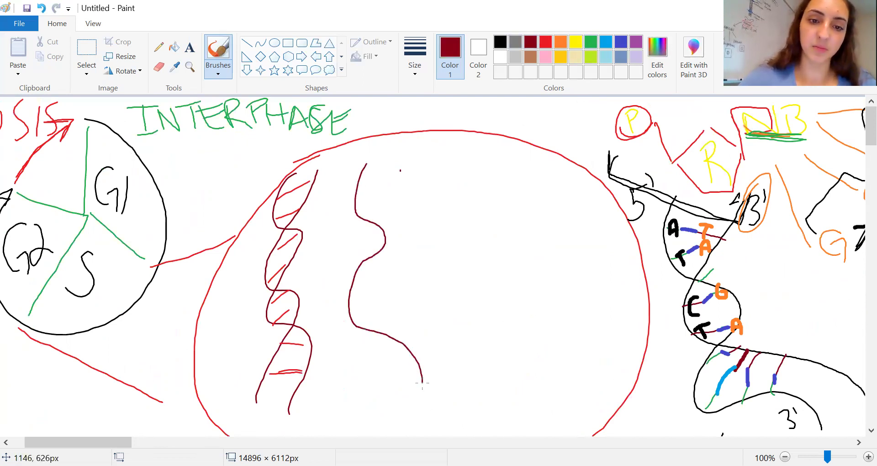
mouse_move(400, 170)
left_mouse_down()
mouse_move(375, 271)
mouse_move(342, 337)
mouse_move(355, 435)
left_mouse_up()
- Mark the second helix with a green arrow and purple arrows along its strands
left_click(588, 41)
left_click_drag(350, 327, 404, 408)
mouse_move(354, 359)
left_mouse_down()
mouse_move(349, 328)
mouse_move(361, 337)
left_mouse_up()
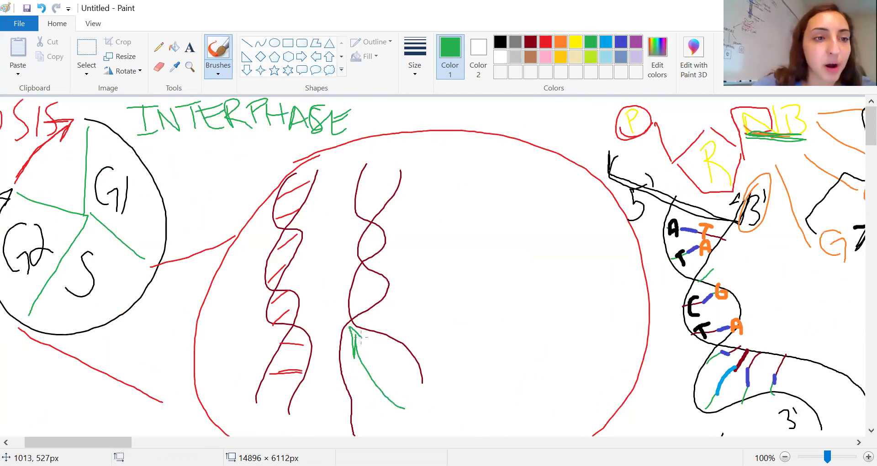
left_click(630, 42)
left_click_drag(866, 130, 866, 152)
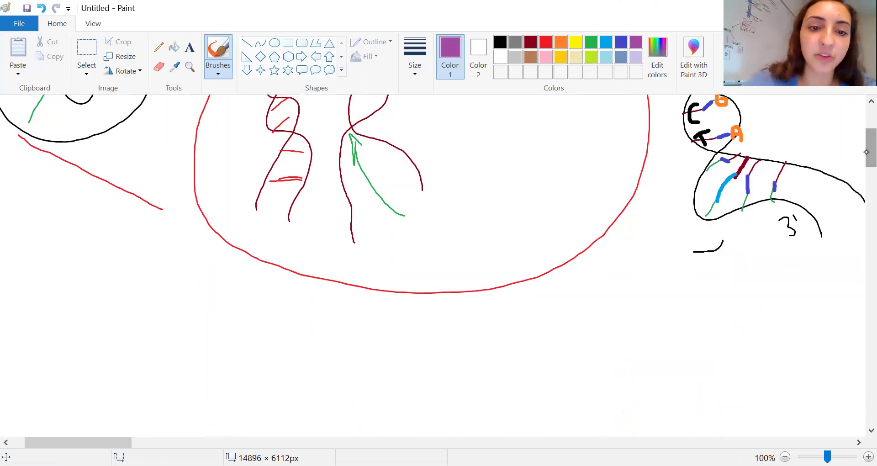
left_click_drag(366, 210, 399, 252)
mouse_move(360, 228)
left_mouse_down()
mouse_move(365, 209)
mouse_move(377, 218)
left_mouse_up()
mouse_move(365, 143)
left_mouse_down()
mouse_move(410, 188)
mouse_move(400, 186)
left_mouse_up()
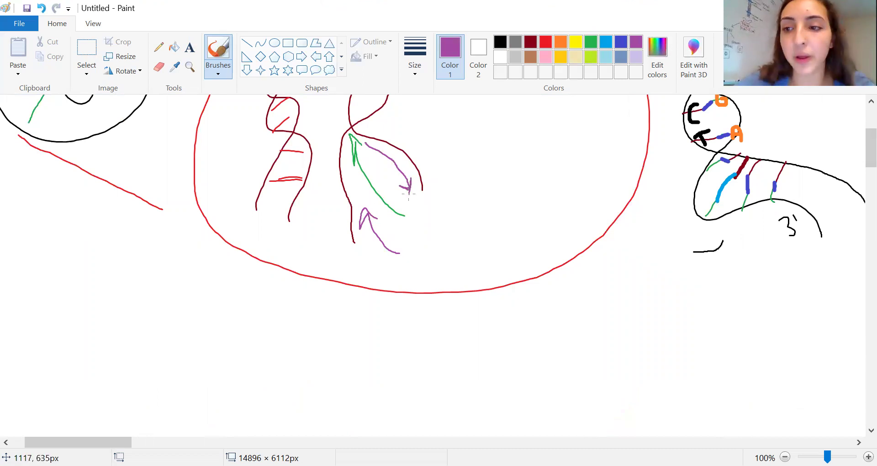
left_click_drag(866, 159, 867, 136)
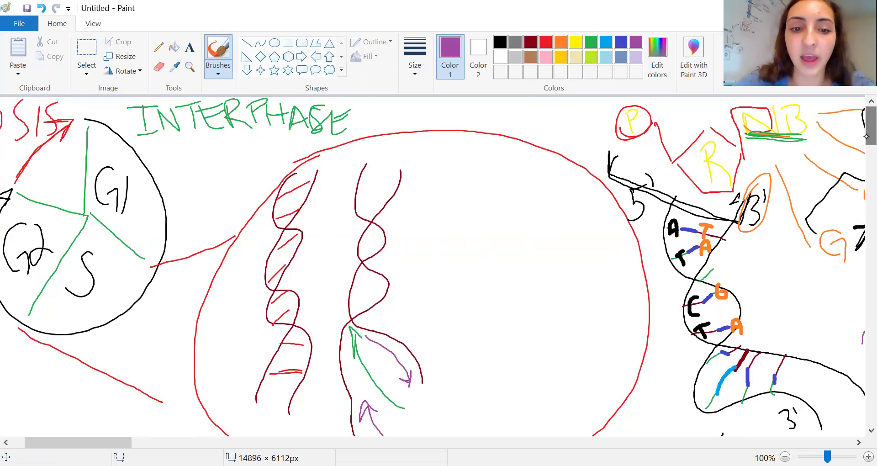
- Draw a third helix from a dark-red strand and a green strand
left_click(531, 42)
mouse_move(460, 149)
left_mouse_down()
mouse_move(480, 226)
mouse_move(483, 341)
left_mouse_up()
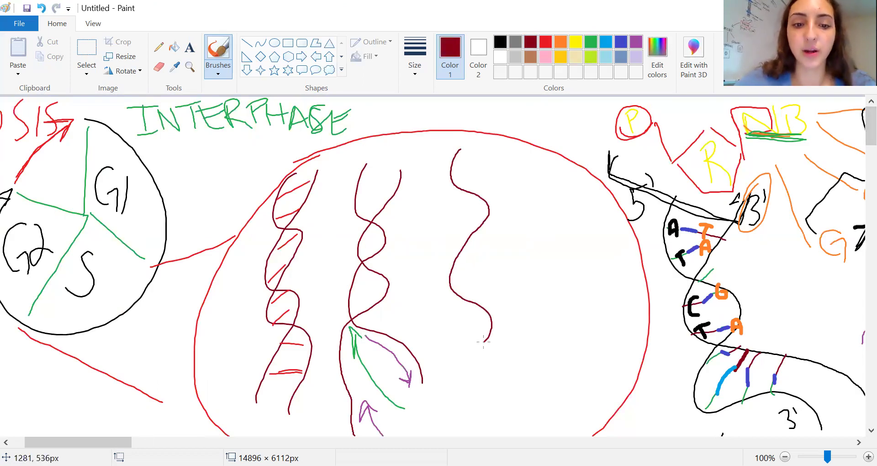
left_click(636, 42)
mouse_move(485, 149)
left_mouse_down()
mouse_move(468, 181)
mouse_move(482, 259)
mouse_move(449, 322)
left_mouse_up()
left_click(42, 8)
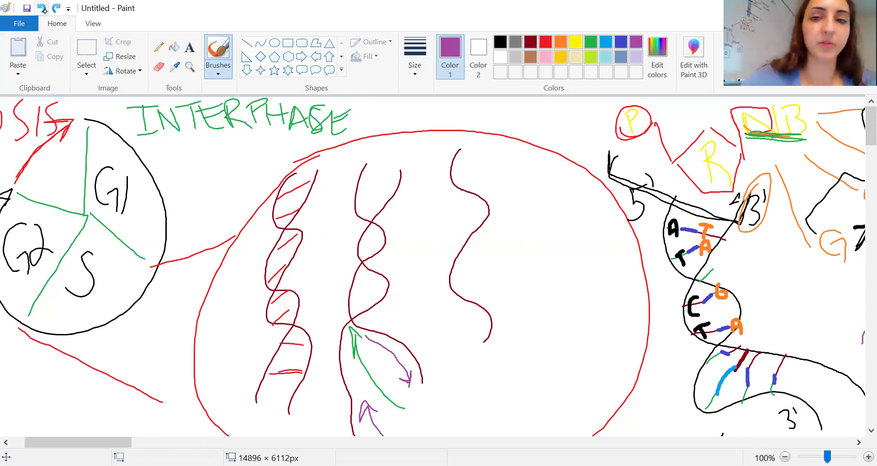
left_click(590, 41)
left_click_drag(493, 147, 448, 336)
- Draw a fourth dark-red and green helix, then a green U-shaped curve below the helices
left_click(530, 41)
mouse_move(524, 154)
left_mouse_down()
mouse_move(538, 258)
mouse_move(566, 346)
left_mouse_up()
left_click_drag(553, 160, 563, 285)
left_click(41, 8)
left_click(590, 41)
mouse_move(558, 157)
left_mouse_down()
mouse_move(526, 333)
mouse_move(479, 347)
mouse_move(441, 342)
left_mouse_up()
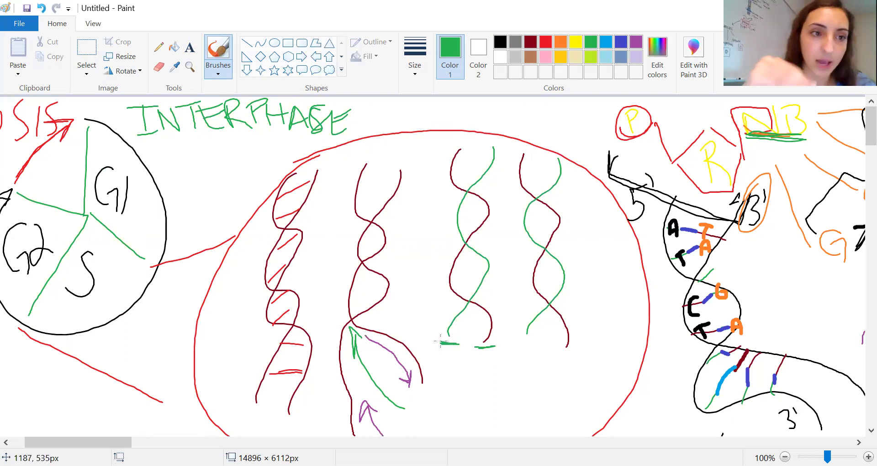
left_click_drag(440, 341, 441, 339)
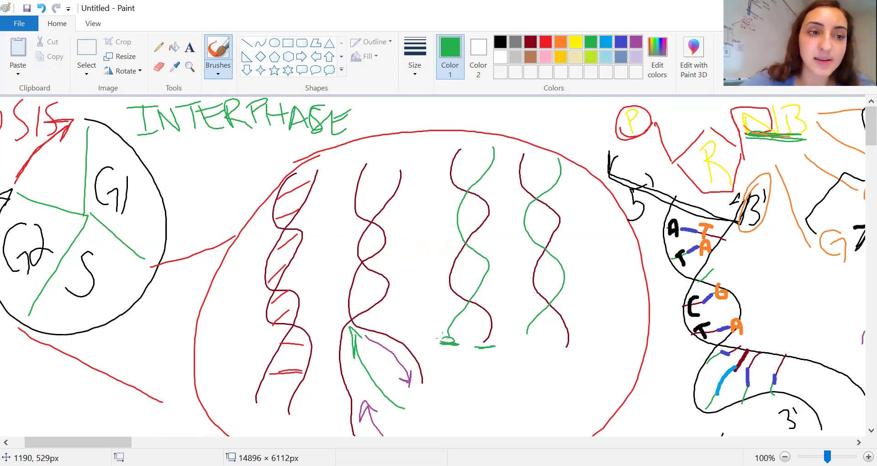
left_click_drag(471, 348, 529, 349)
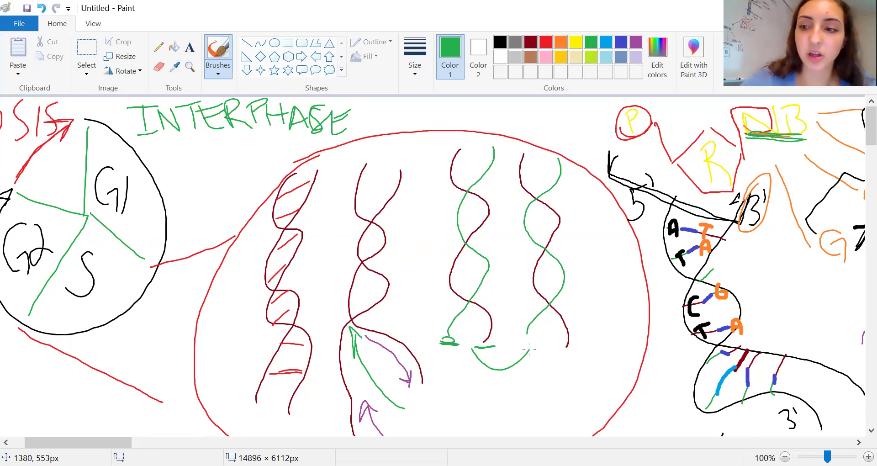
- Add light-turquoise rungs across the upper part of the fourth helix
scroll(529, 349, "left", 5)
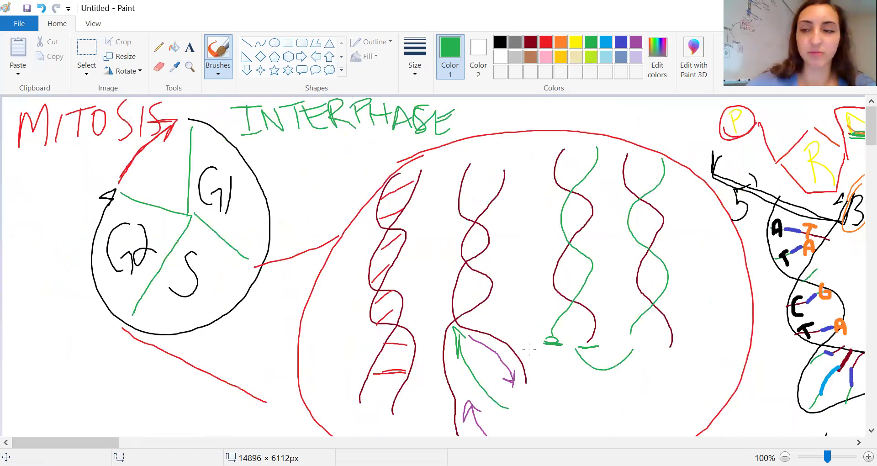
scroll(866, 141, "down", 7)
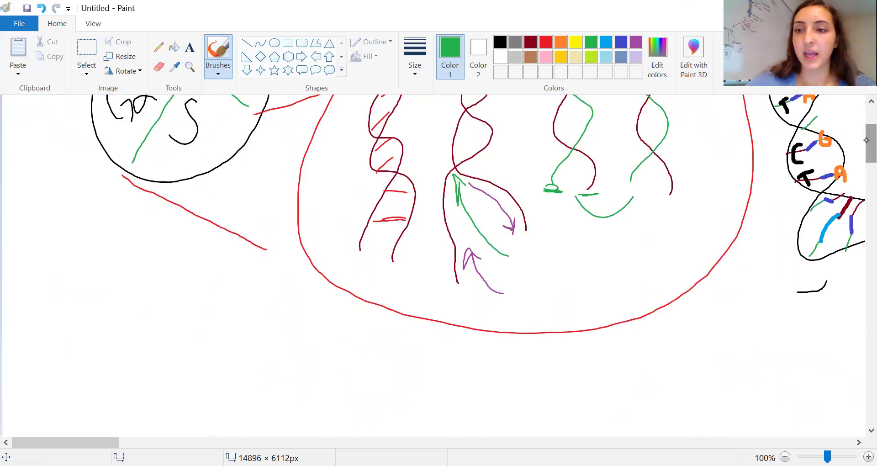
scroll(866, 141, "up", 7)
left_click(600, 51)
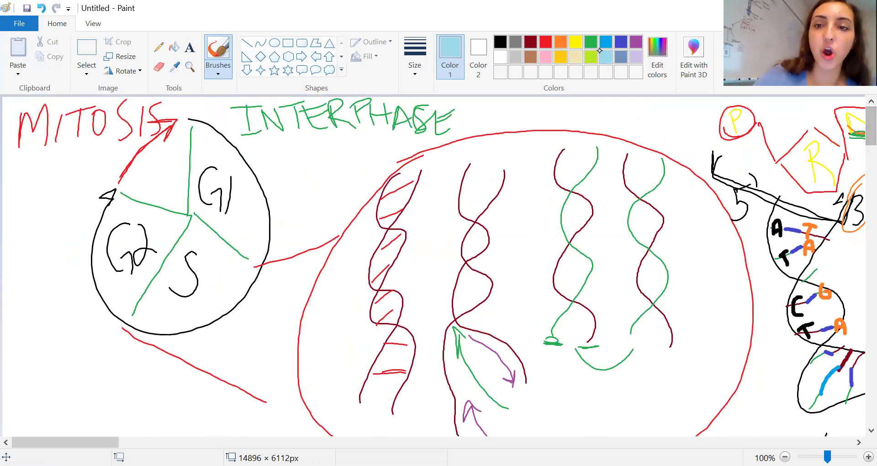
left_click_drag(617, 167, 663, 154)
left_click_drag(632, 191, 664, 178)
left_click_drag(630, 220, 657, 208)
left_click_drag(634, 236, 661, 224)
- Finish turquoise rungs on the fourth and third helices and circle the G2 section
left_click_drag(646, 288, 665, 272)
left_click_drag(638, 301, 664, 292)
left_click_drag(637, 322, 662, 319)
mouse_move(565, 279)
left_mouse_down()
mouse_move(588, 273)
mouse_move(578, 253)
left_mouse_up()
left_click_drag(565, 231, 585, 216)
mouse_move(99, 246)
left_mouse_down()
mouse_move(144, 291)
mouse_move(132, 292)
left_mouse_up()
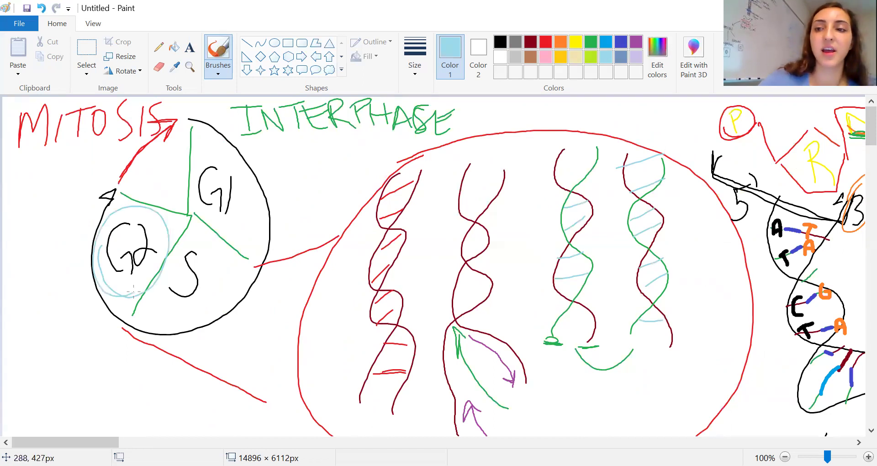
left_click_drag(867, 127, 866, 153)
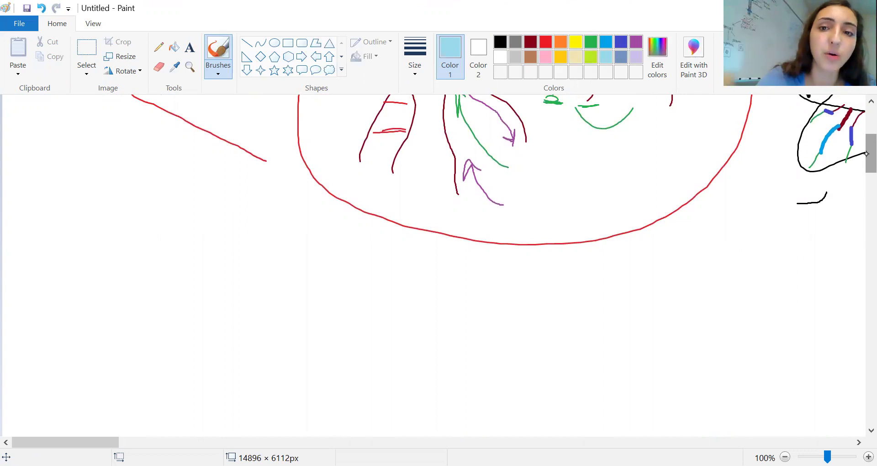
- Write the black heading 'MITOSIS' below the cell and underline it
left_click(500, 41)
left_click_drag(866, 137, 865, 91)
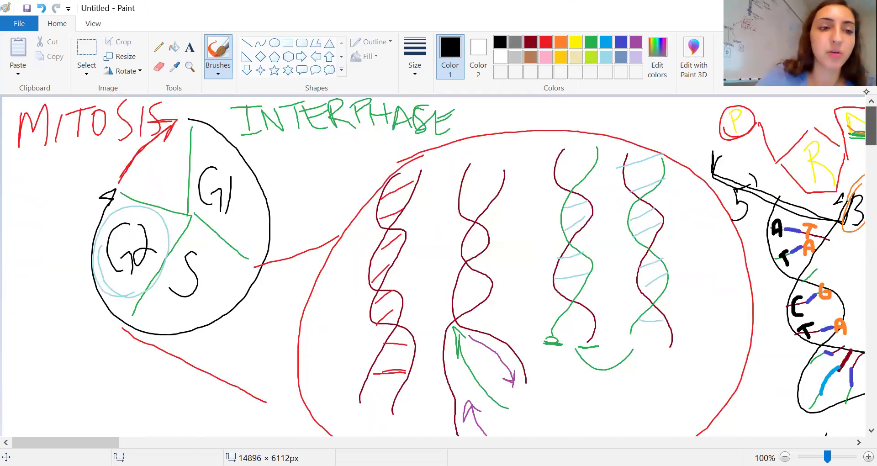
left_click_drag(41, 170, 126, 142)
left_click_drag(870, 128, 870, 162)
left_click_drag(28, 233, 48, 223)
left_click_drag(74, 166, 76, 237)
mouse_move(97, 180)
left_mouse_down()
mouse_move(91, 226)
mouse_move(156, 170)
mouse_move(120, 222)
left_mouse_up()
mouse_move(155, 170)
left_mouse_down()
mouse_move(174, 197)
mouse_move(145, 185)
left_mouse_up()
mouse_move(202, 163)
left_mouse_down()
mouse_move(181, 221)
mouse_move(171, 209)
left_mouse_up()
left_click_drag(212, 168, 213, 218)
left_click_drag(254, 157, 224, 206)
left_click_drag(126, 231, 249, 232)
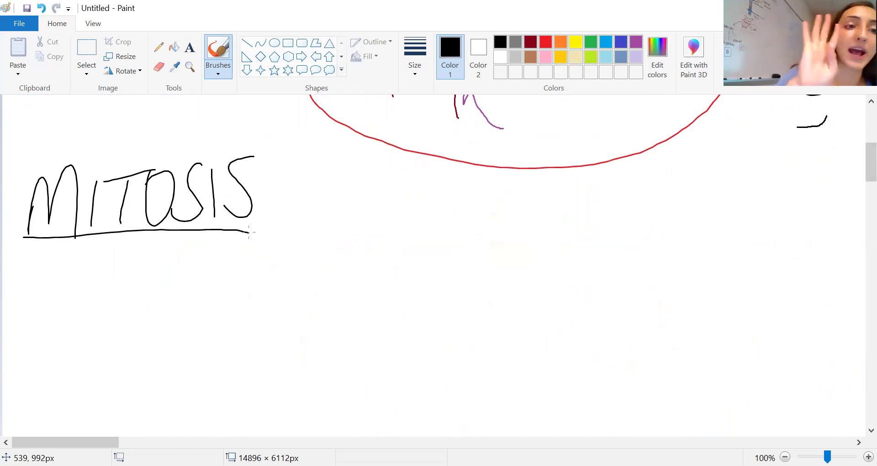
- Draw a parent circle with two arrows leading to two daughter circles
mouse_move(275, 174)
left_mouse_down()
mouse_move(313, 173)
mouse_move(383, 147)
mouse_move(357, 169)
left_mouse_up()
left_click_drag(371, 210, 354, 226)
mouse_move(397, 124)
left_mouse_down()
mouse_move(424, 155)
mouse_move(392, 135)
left_mouse_up()
mouse_move(394, 198)
left_mouse_down()
mouse_move(419, 224)
mouse_move(389, 198)
left_mouse_up()
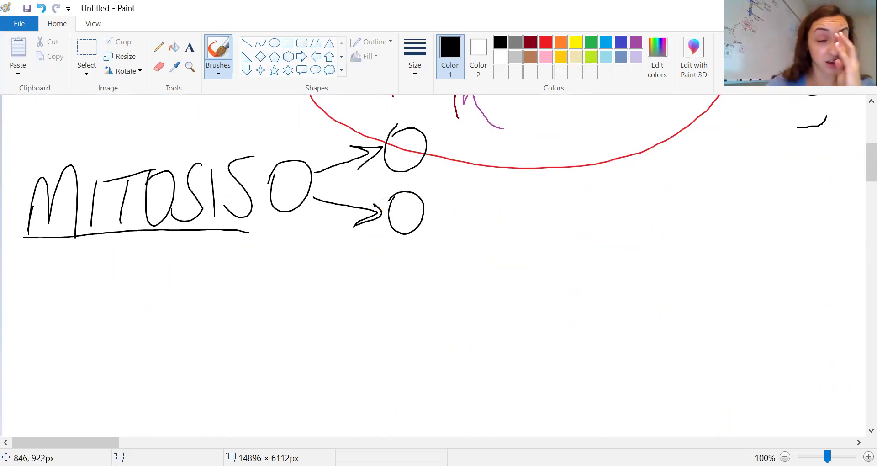
- Draw a green P below MITOSIS and a large black prophase cell circle
left_click(591, 43)
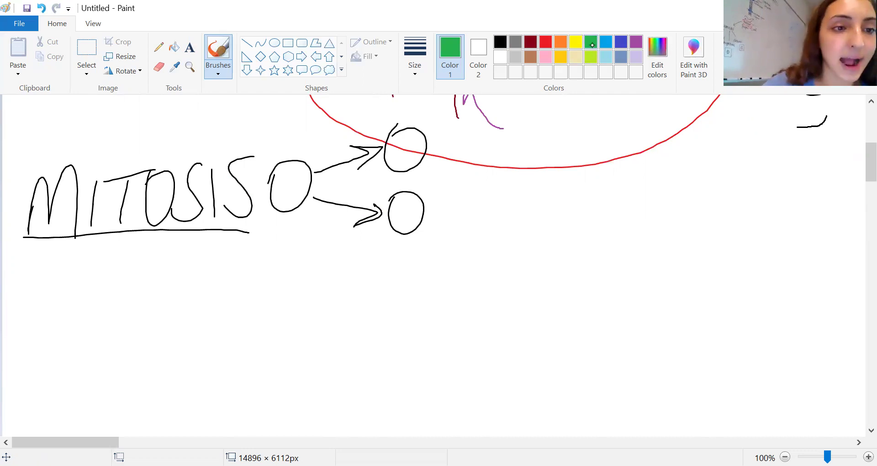
mouse_move(55, 259)
left_mouse_down()
mouse_move(59, 303)
mouse_move(50, 275)
left_mouse_up()
left_click(505, 42)
mouse_move(91, 297)
left_mouse_down()
mouse_move(89, 333)
mouse_move(87, 295)
left_mouse_up()
left_click(520, 41)
mouse_move(122, 326)
left_mouse_down()
mouse_move(172, 315)
mouse_move(119, 323)
mouse_move(151, 298)
mouse_move(130, 315)
mouse_move(157, 331)
left_mouse_up()
left_click(41, 7)
left_click(515, 57)
left_click(499, 41)
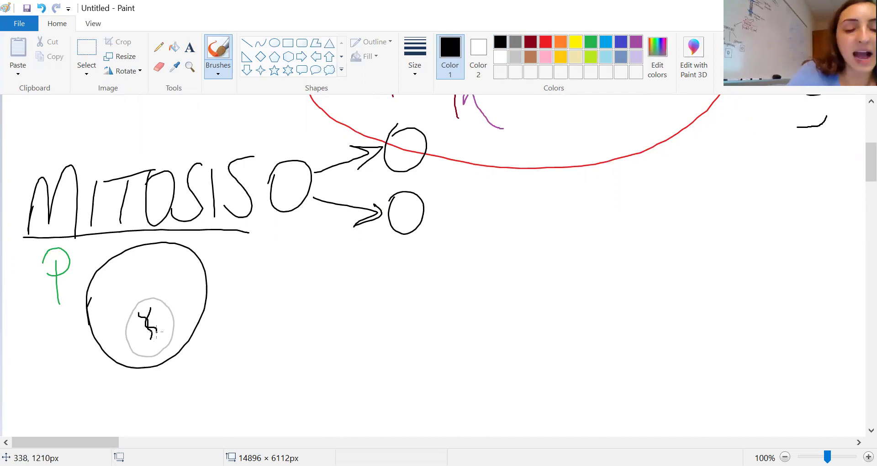
- Sketch a black strand condensing via an arrow into an X chromosome, labelled 'protein' in blue
mouse_move(254, 260)
left_mouse_down()
mouse_move(284, 338)
mouse_move(271, 298)
mouse_move(259, 336)
left_mouse_up()
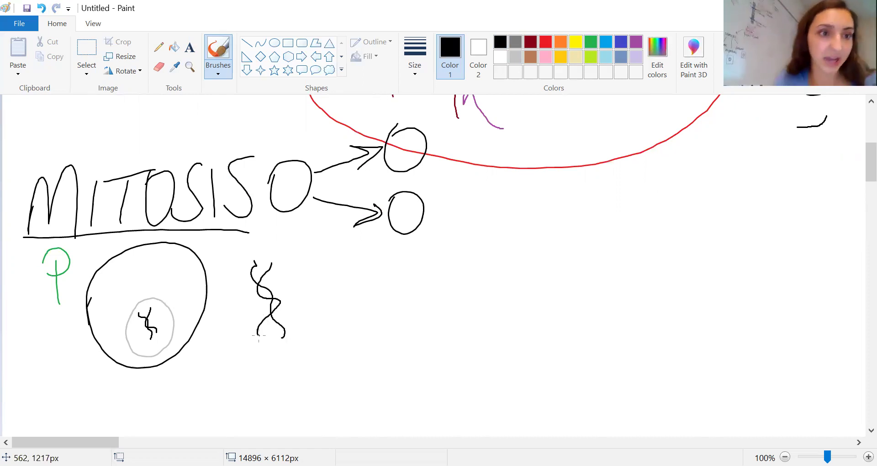
mouse_move(290, 295)
left_mouse_down()
mouse_move(354, 284)
mouse_move(336, 288)
left_mouse_up()
mouse_move(370, 261)
left_mouse_down()
mouse_move(365, 265)
mouse_move(376, 295)
mouse_move(416, 333)
mouse_move(412, 347)
mouse_move(368, 271)
mouse_move(413, 261)
mouse_move(365, 338)
mouse_move(409, 265)
left_mouse_up()
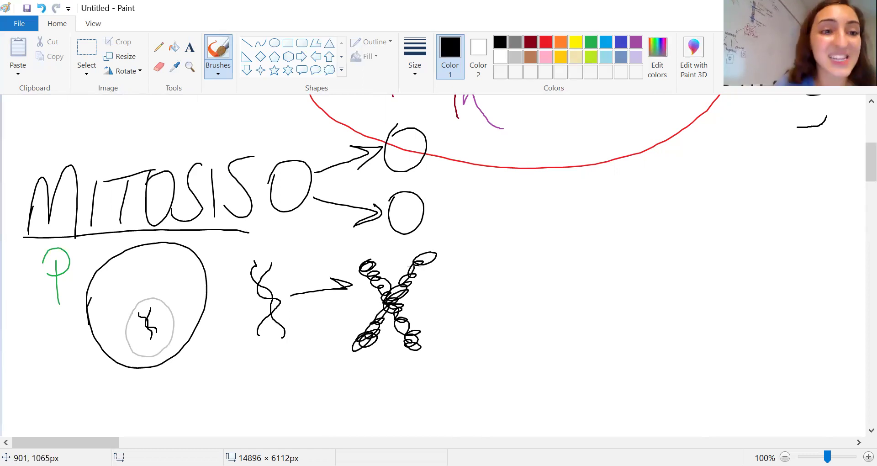
left_click(624, 47)
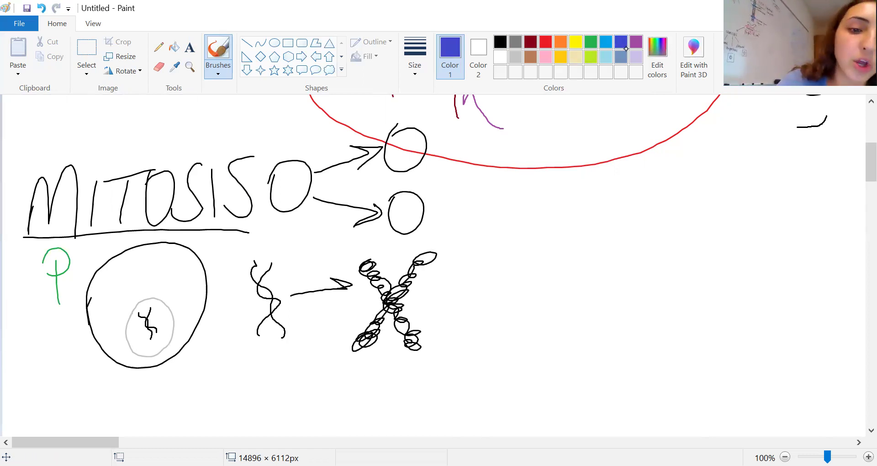
mouse_move(244, 352)
left_mouse_down()
mouse_move(245, 378)
mouse_move(274, 363)
left_mouse_up()
left_click_drag(276, 339, 283, 369)
mouse_move(274, 360)
left_mouse_down()
mouse_move(289, 347)
mouse_move(292, 366)
left_mouse_up()
mouse_move(299, 353)
left_mouse_down()
mouse_move(322, 352)
mouse_move(326, 289)
left_mouse_up()
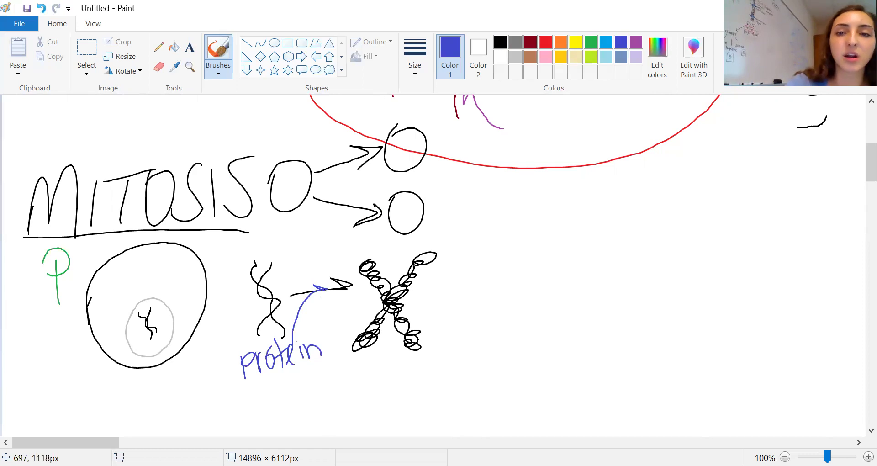
- Add black chromosome squiggles and small centriole marks inside the prophase cell
left_click(500, 41)
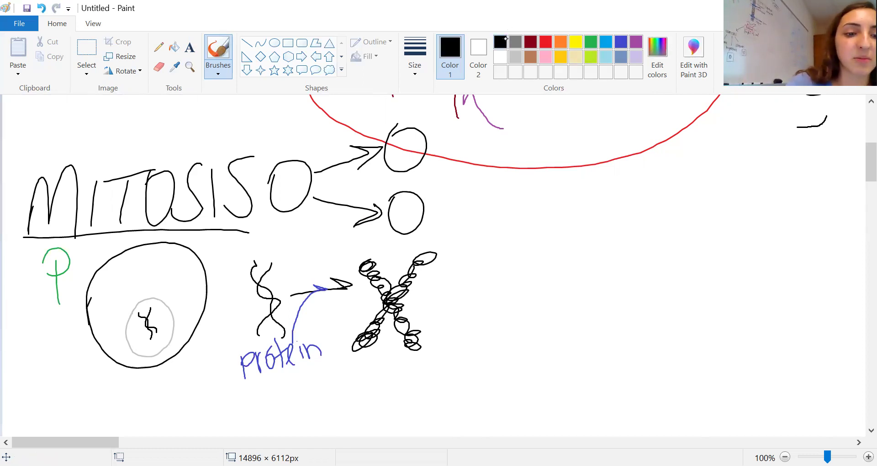
mouse_move(152, 301)
left_mouse_down()
mouse_move(160, 330)
mouse_move(132, 334)
left_mouse_up()
left_click_drag(137, 326, 139, 351)
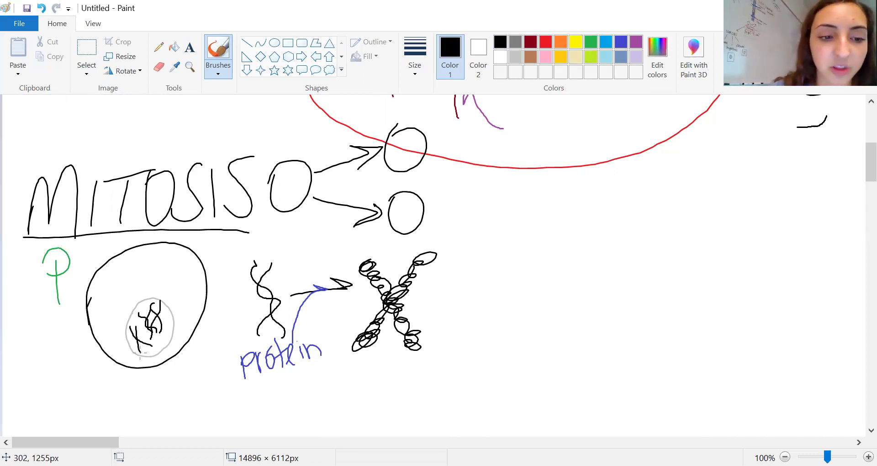
left_click_drag(99, 295, 94, 311)
left_click_drag(154, 253, 151, 258)
left_click_drag(91, 304, 148, 260)
left_click_drag(150, 261, 143, 273)
- Write a green M to start the metaphase section
left_click(546, 41)
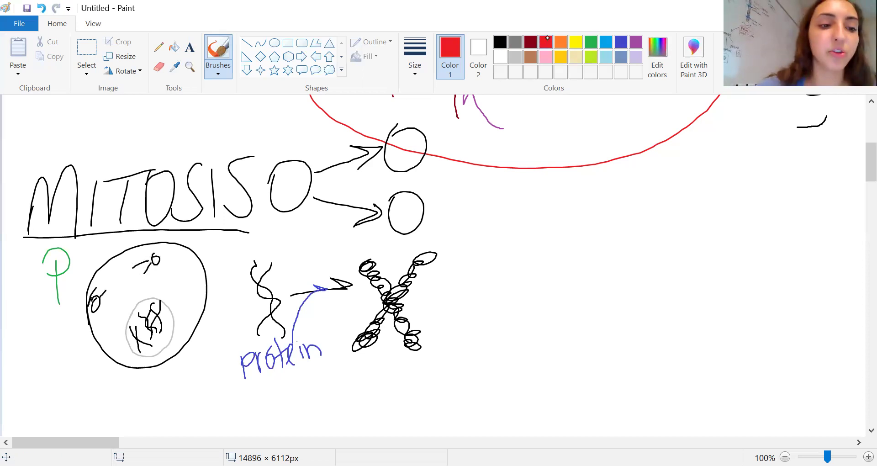
left_click(590, 41)
mouse_move(476, 272)
left_mouse_down()
mouse_move(478, 220)
mouse_move(513, 276)
left_mouse_up()
left_click_drag(103, 443, 144, 443)
left_click(510, 40)
- Draw the large black metaphase cell outline to the right of the M
mouse_move(221, 316)
left_mouse_down()
mouse_move(230, 363)
mouse_move(336, 235)
mouse_move(247, 228)
left_mouse_up()
left_click(41, 9)
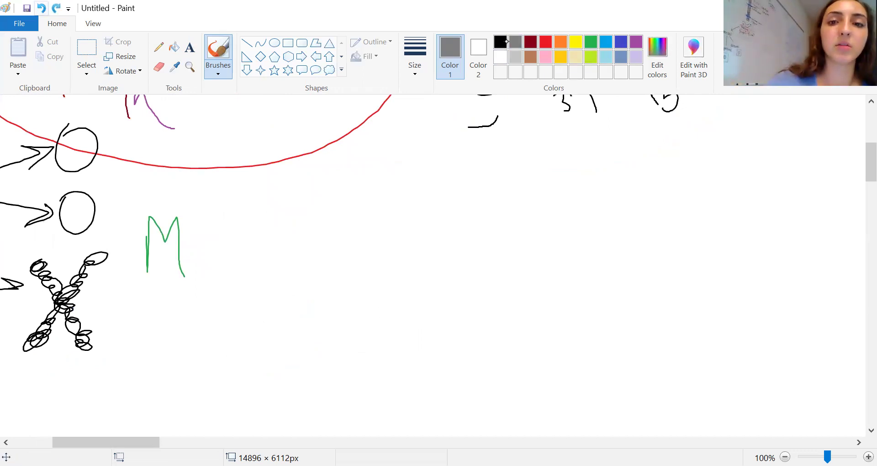
left_click(504, 41)
mouse_move(207, 299)
left_mouse_down()
mouse_move(370, 299)
mouse_move(233, 229)
mouse_move(216, 333)
left_mouse_up()
- Line up green X chromosomes in the cell's middle and underline the green M
left_click(589, 41)
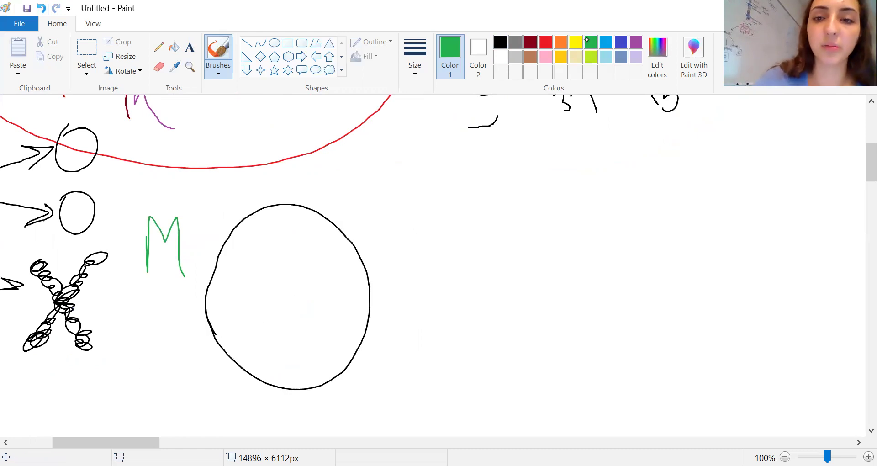
left_click_drag(275, 223, 301, 258)
mouse_move(300, 214)
left_mouse_down()
mouse_move(276, 261)
mouse_move(297, 311)
left_mouse_up()
left_click_drag(292, 269, 275, 314)
mouse_move(268, 321)
left_mouse_down()
mouse_move(299, 354)
mouse_move(277, 365)
left_mouse_up()
left_click_drag(142, 282, 231, 288)
- Add red spindle poles and fibres connecting both sides to the chromosomes
left_click(546, 41)
mouse_move(343, 265)
left_mouse_down()
mouse_move(352, 285)
mouse_move(344, 267)
mouse_move(295, 236)
left_mouse_up()
mouse_move(292, 288)
left_mouse_down()
mouse_move(350, 296)
mouse_move(280, 345)
left_mouse_up()
mouse_move(226, 296)
left_mouse_down()
mouse_move(278, 345)
mouse_move(274, 290)
left_mouse_up()
left_click_drag(222, 265, 283, 233)
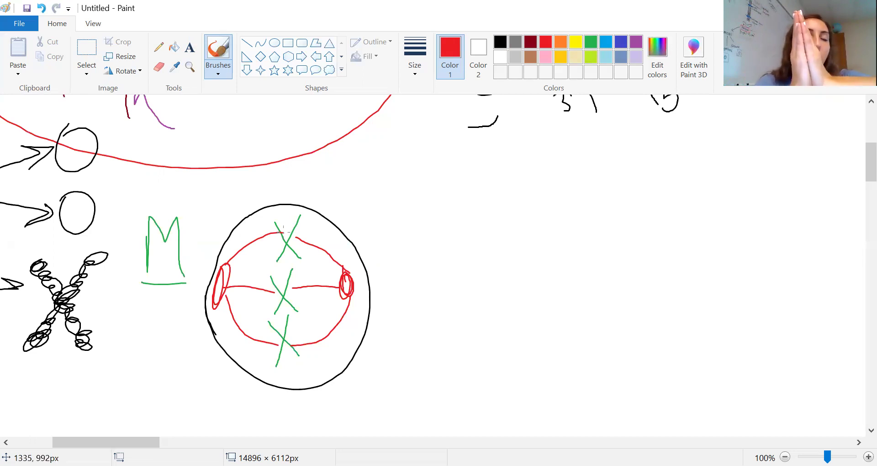
- Write an underlined green 'Ana' label for anaphase
left_click(500, 42)
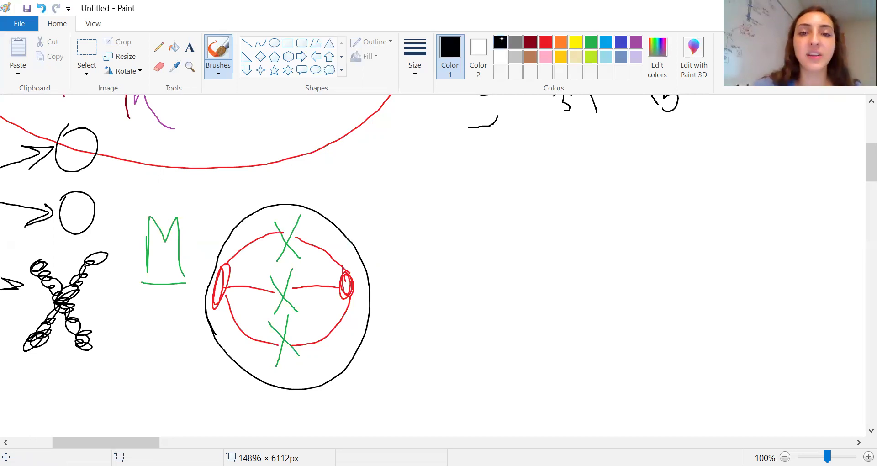
left_click(590, 42)
mouse_move(431, 282)
left_mouse_down()
mouse_move(443, 216)
mouse_move(464, 262)
left_mouse_up()
left_click_drag(426, 247, 477, 244)
mouse_move(425, 297)
left_mouse_down()
mouse_move(484, 282)
mouse_move(498, 262)
left_mouse_up()
left_click_drag(528, 225, 525, 253)
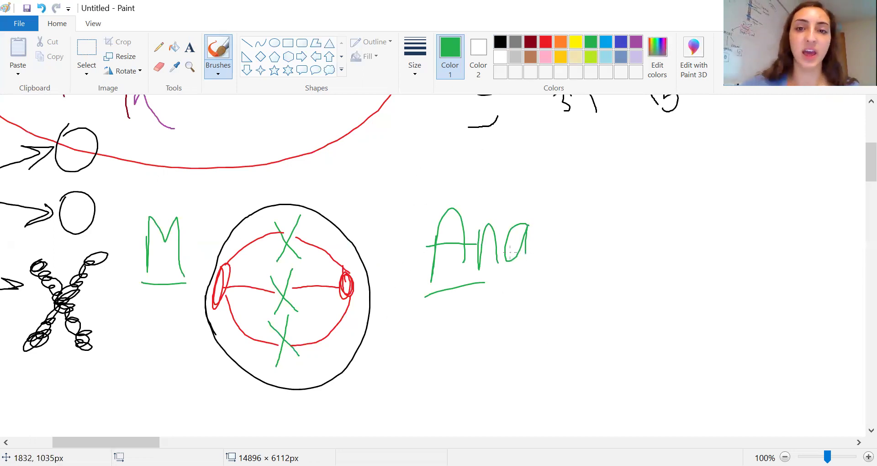
- Draw a black anaphase cell right of Ana with green chromosomes pulled to both sides
left_click(501, 41)
mouse_move(517, 322)
left_mouse_down()
mouse_move(692, 320)
mouse_move(561, 222)
mouse_move(537, 364)
left_mouse_up()
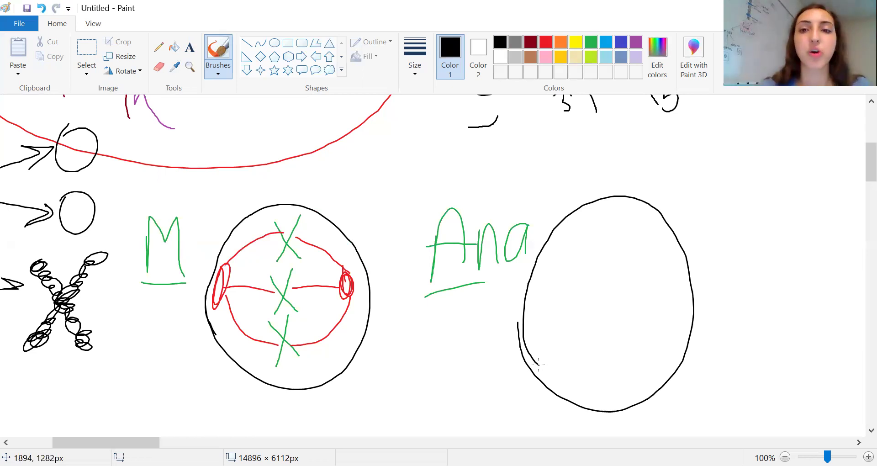
left_click(592, 45)
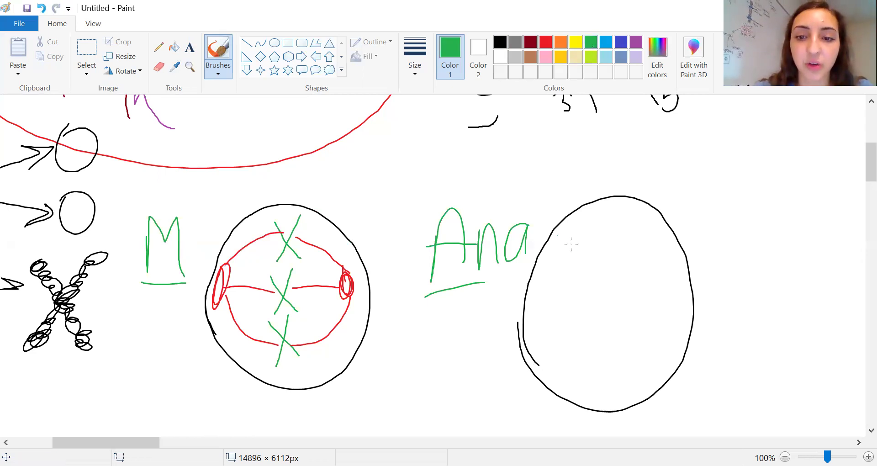
left_click_drag(557, 235, 561, 382)
mouse_move(659, 214)
left_mouse_down()
mouse_move(657, 305)
mouse_move(666, 310)
left_mouse_up()
mouse_move(656, 386)
left_mouse_down()
mouse_move(643, 362)
mouse_move(659, 342)
left_mouse_up()
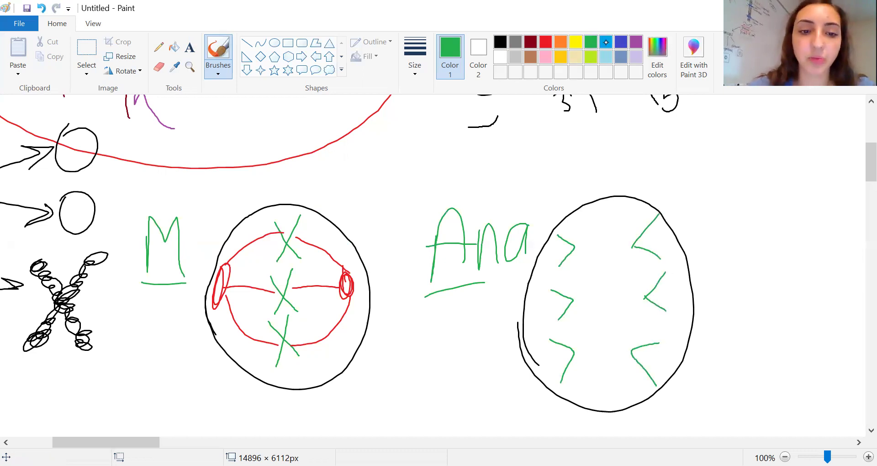
- Add red spindle poles and fibres to the left and right chromosome groups
left_click(545, 42)
left_click_drag(544, 263, 569, 249)
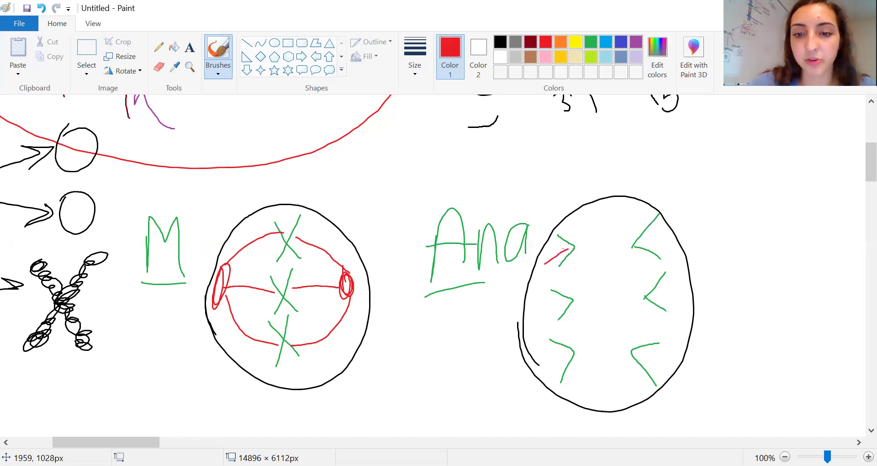
mouse_move(535, 284)
left_mouse_down()
mouse_move(536, 277)
mouse_move(530, 303)
mouse_move(567, 302)
mouse_move(577, 361)
left_mouse_up()
left_click_drag(684, 250, 636, 246)
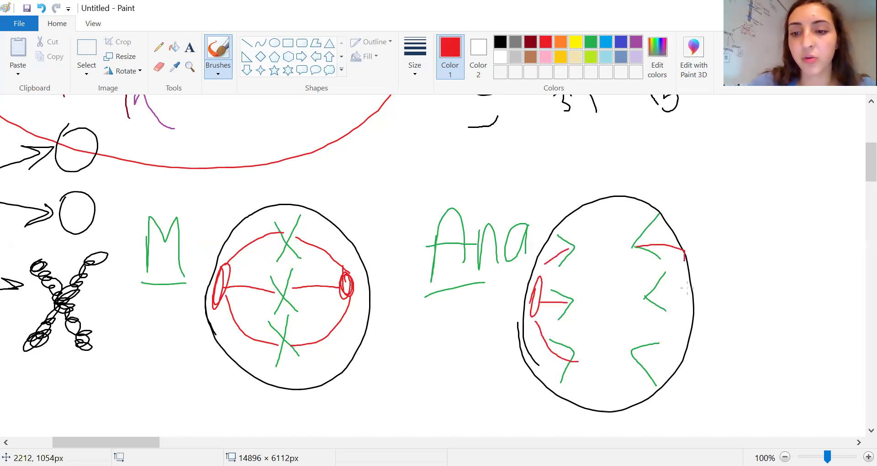
mouse_move(683, 260)
left_mouse_down()
mouse_move(652, 292)
mouse_move(678, 345)
mouse_move(636, 347)
left_mouse_up()
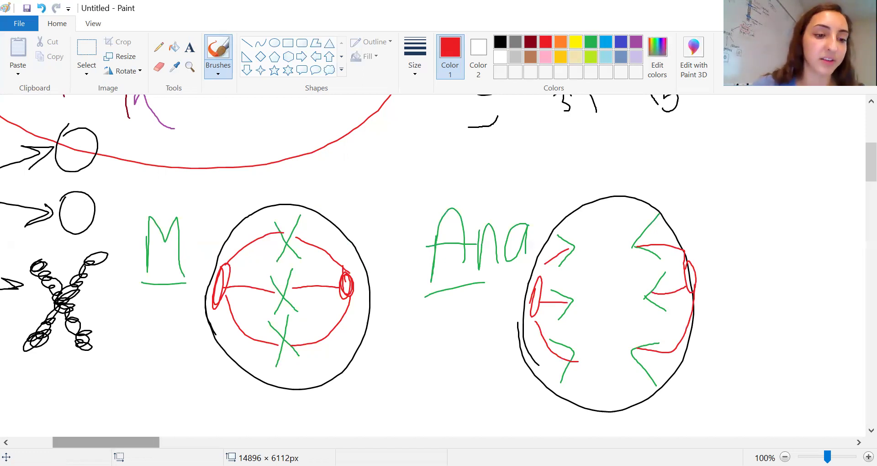
left_click_drag(64, 441, 109, 430)
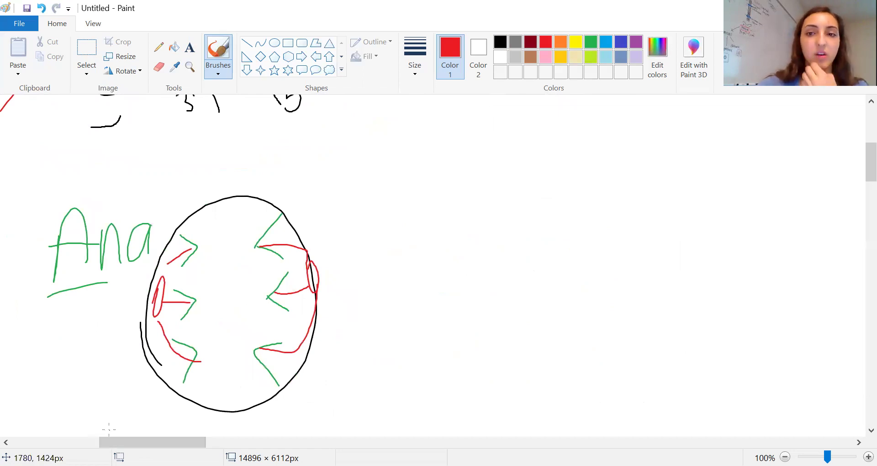
- Write a green T and draw a black telophase cell pinching into two halves
left_click(605, 43)
left_click(591, 41)
mouse_move(373, 197)
left_mouse_down()
mouse_move(427, 183)
mouse_move(402, 224)
left_mouse_up()
left_click(500, 41)
left_click(434, 258)
mouse_move(478, 275)
left_mouse_down()
mouse_move(448, 180)
mouse_move(548, 227)
mouse_move(472, 391)
mouse_move(554, 286)
mouse_move(524, 265)
mouse_move(470, 276)
mouse_move(471, 268)
mouse_move(528, 261)
left_mouse_up()
- Add dark red nuclei to both halves with blue chromatin scribbles inside
left_click(547, 42)
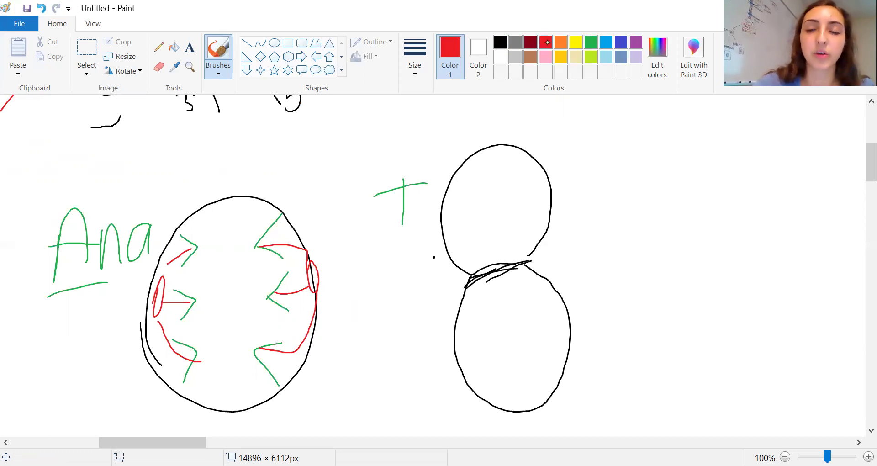
left_click(530, 42)
mouse_move(493, 162)
left_mouse_down()
mouse_move(485, 165)
mouse_move(521, 159)
mouse_move(470, 173)
left_mouse_up()
mouse_move(512, 344)
left_mouse_down()
mouse_move(528, 347)
mouse_move(494, 346)
left_mouse_up()
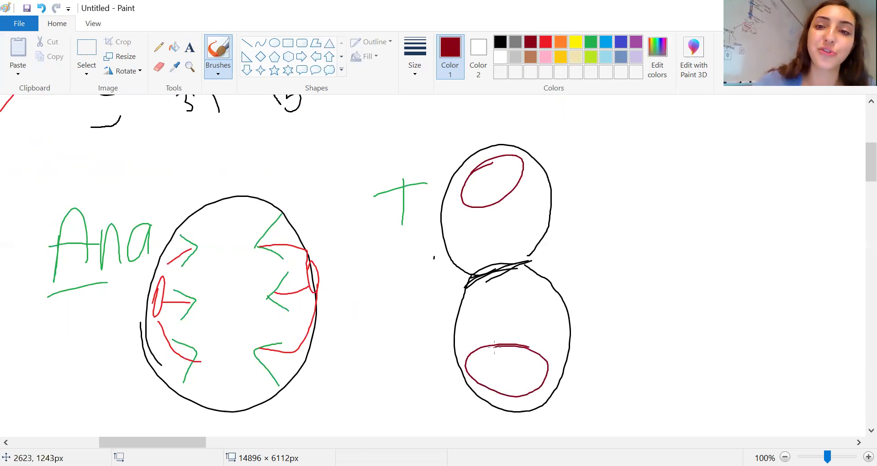
left_click(620, 41)
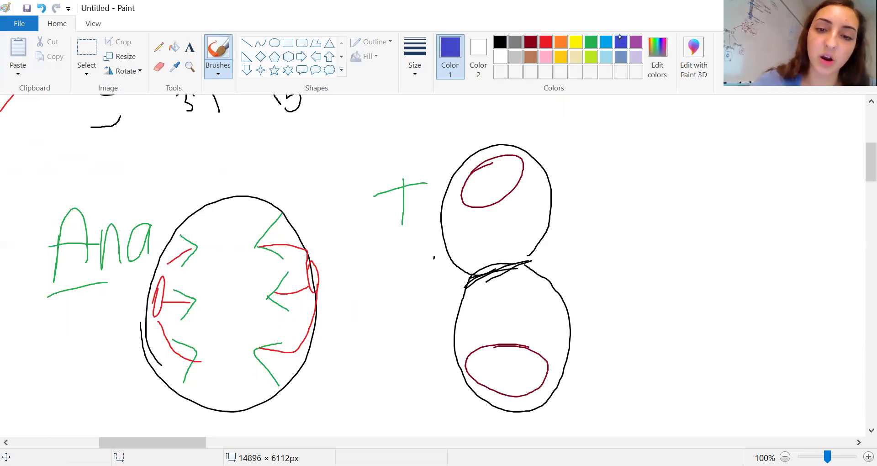
mouse_move(476, 178)
left_mouse_down()
mouse_move(501, 188)
mouse_move(486, 194)
left_mouse_up()
mouse_move(475, 359)
left_mouse_down()
mouse_move(510, 383)
mouse_move(531, 360)
left_mouse_up()
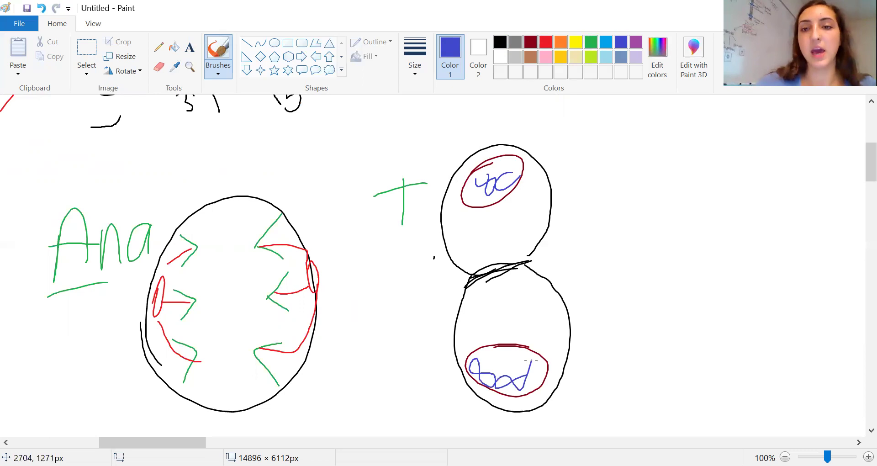
- Write a purple C with a line leading to two purple daughter cells
left_click(636, 44)
left_click_drag(626, 146, 631, 187)
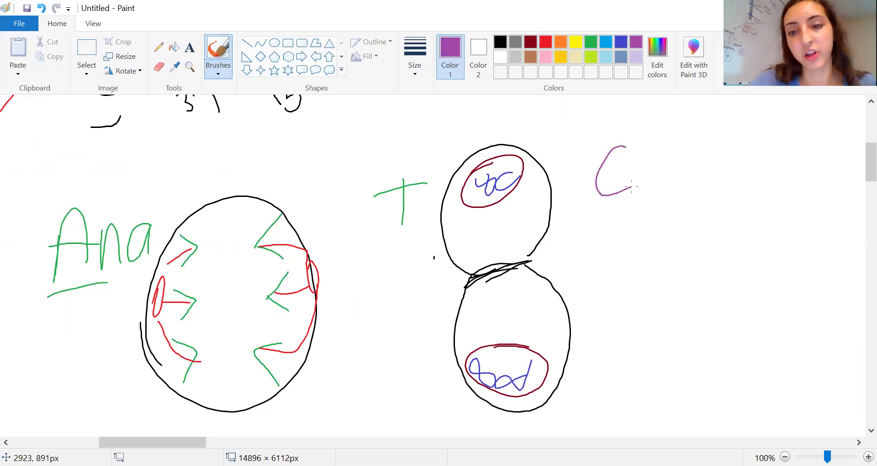
left_click_drag(589, 218, 678, 198)
mouse_move(733, 241)
left_mouse_down()
mouse_move(772, 146)
mouse_move(733, 237)
mouse_move(732, 383)
mouse_move(745, 265)
left_mouse_up()
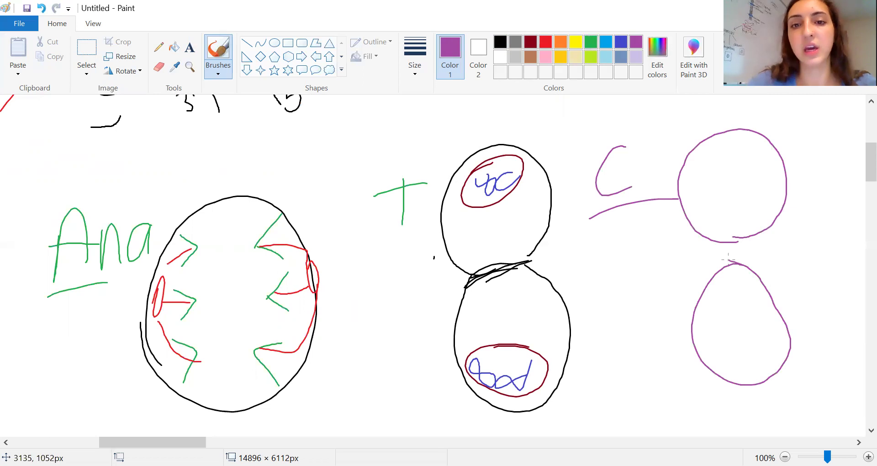
- Give each daughter cell a dark red nucleus filled with orange chromatin
left_click(530, 42)
mouse_move(720, 142)
left_mouse_down()
mouse_move(759, 151)
mouse_move(709, 153)
left_mouse_up()
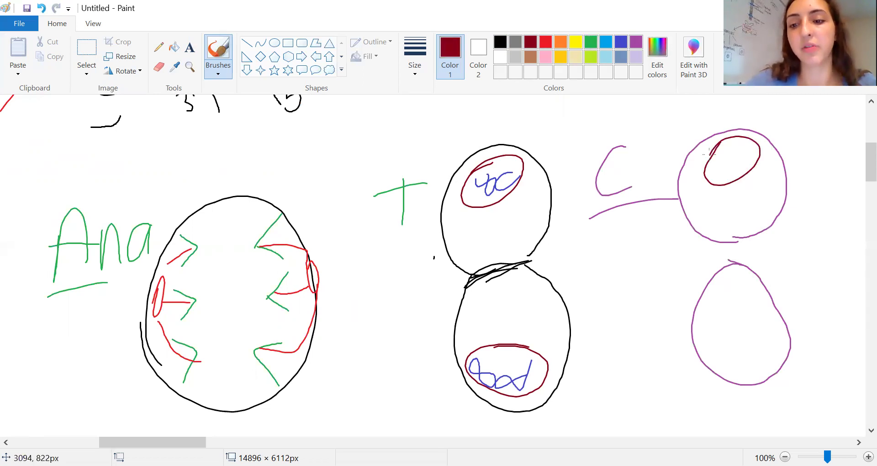
left_click_drag(706, 329, 726, 329)
left_click(555, 38)
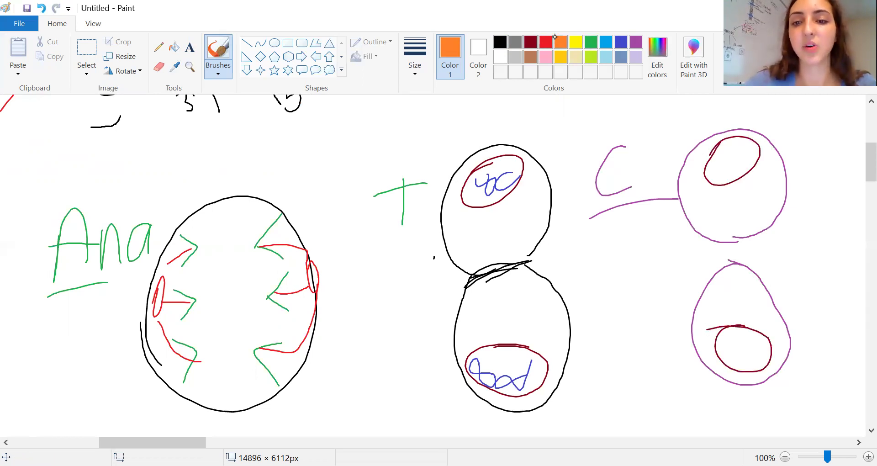
left_click_drag(709, 171, 762, 147)
mouse_move(730, 334)
left_mouse_down()
mouse_move(726, 353)
mouse_move(771, 352)
left_mouse_up()
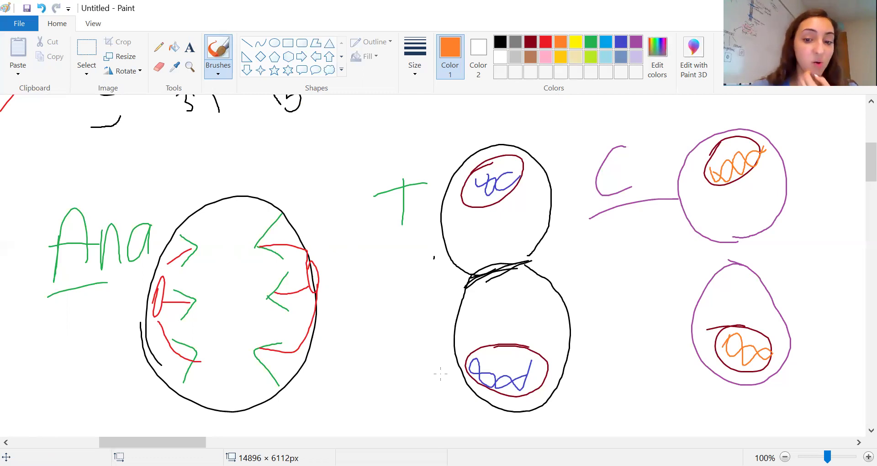